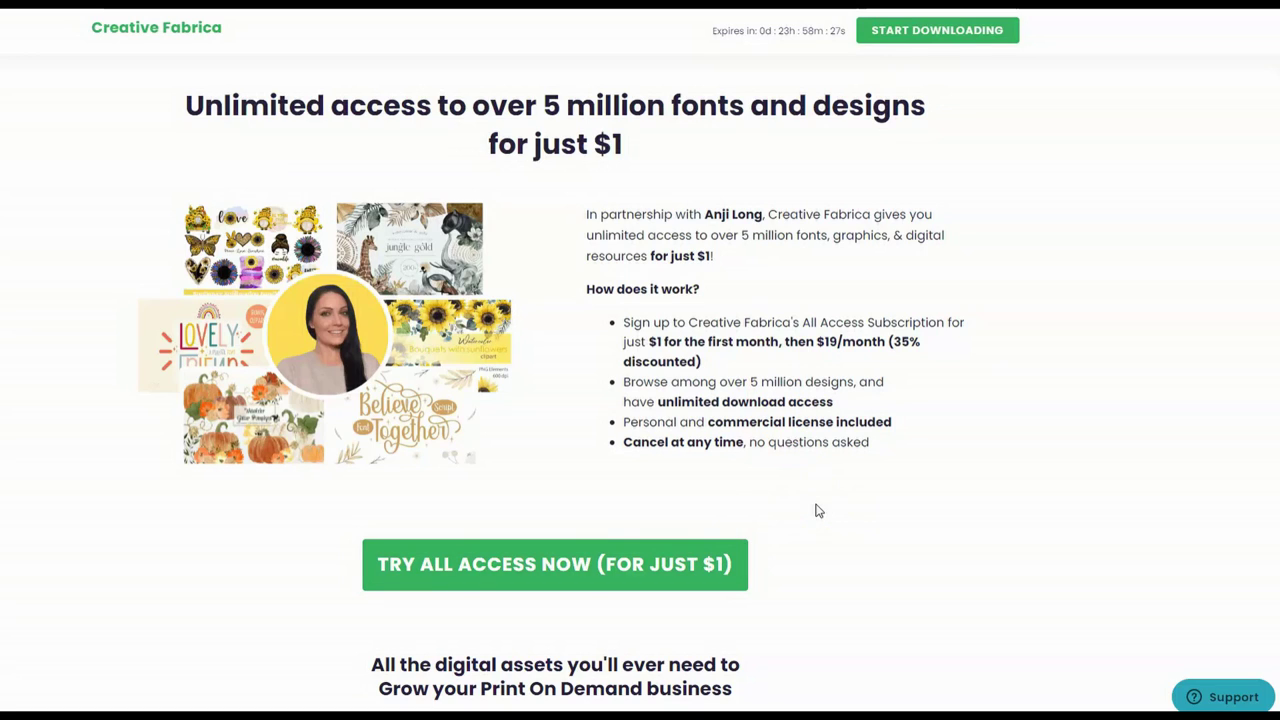
pyautogui.click(629, 388)
pyautogui.click(715, 288)
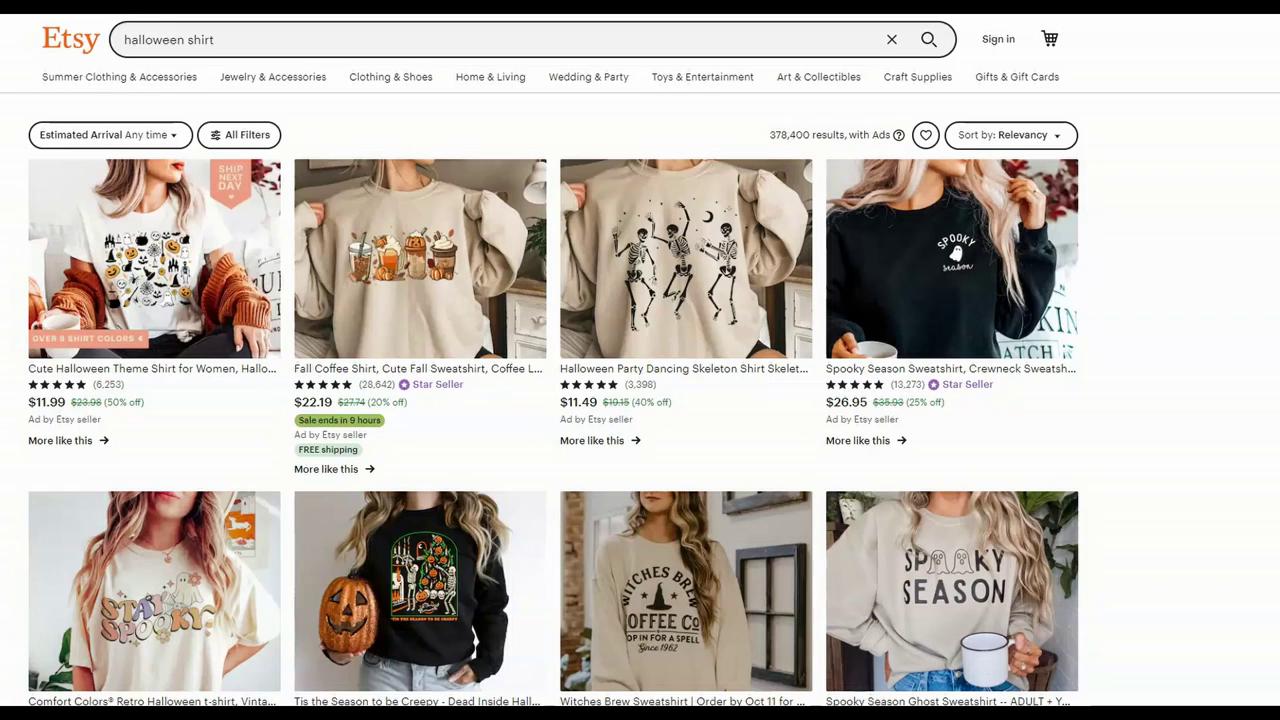
# Step: Look through the Etsy search results for "halloween shirt", checking the designs, prices and badges of the listings
pyautogui.scroll(-3, 1111, 403)
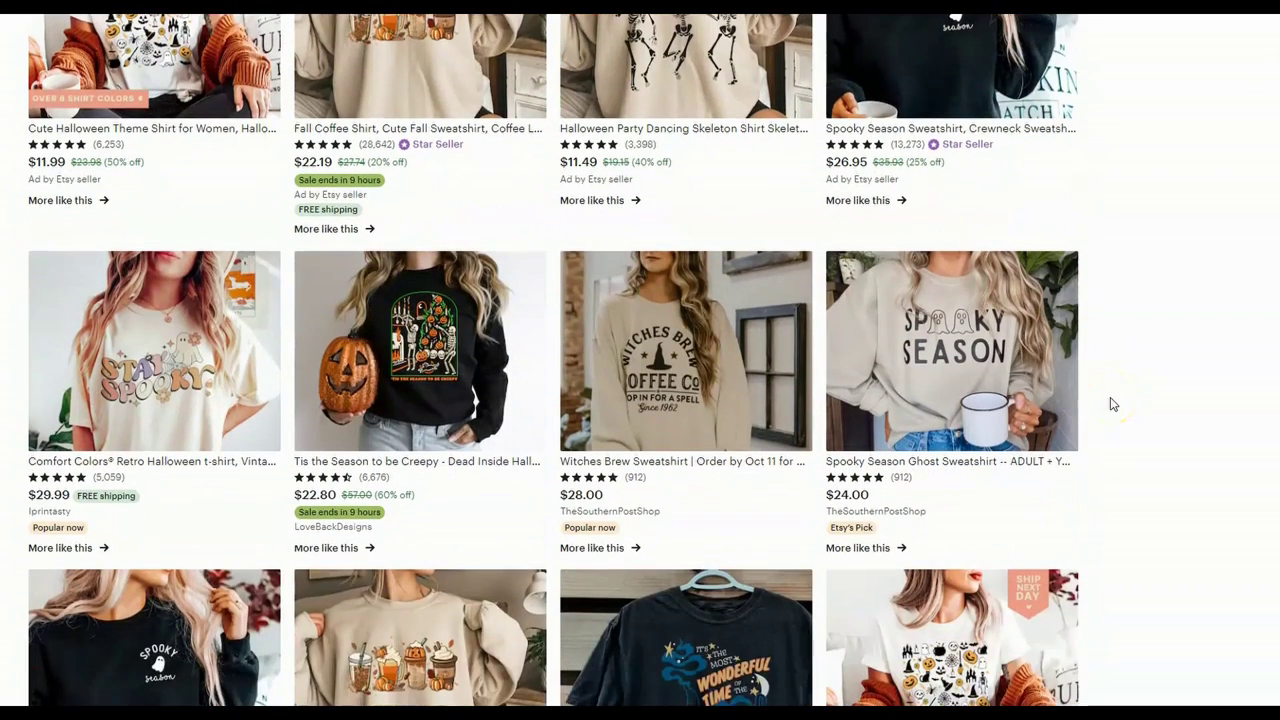
pyautogui.scroll(-4, 1112, 404)
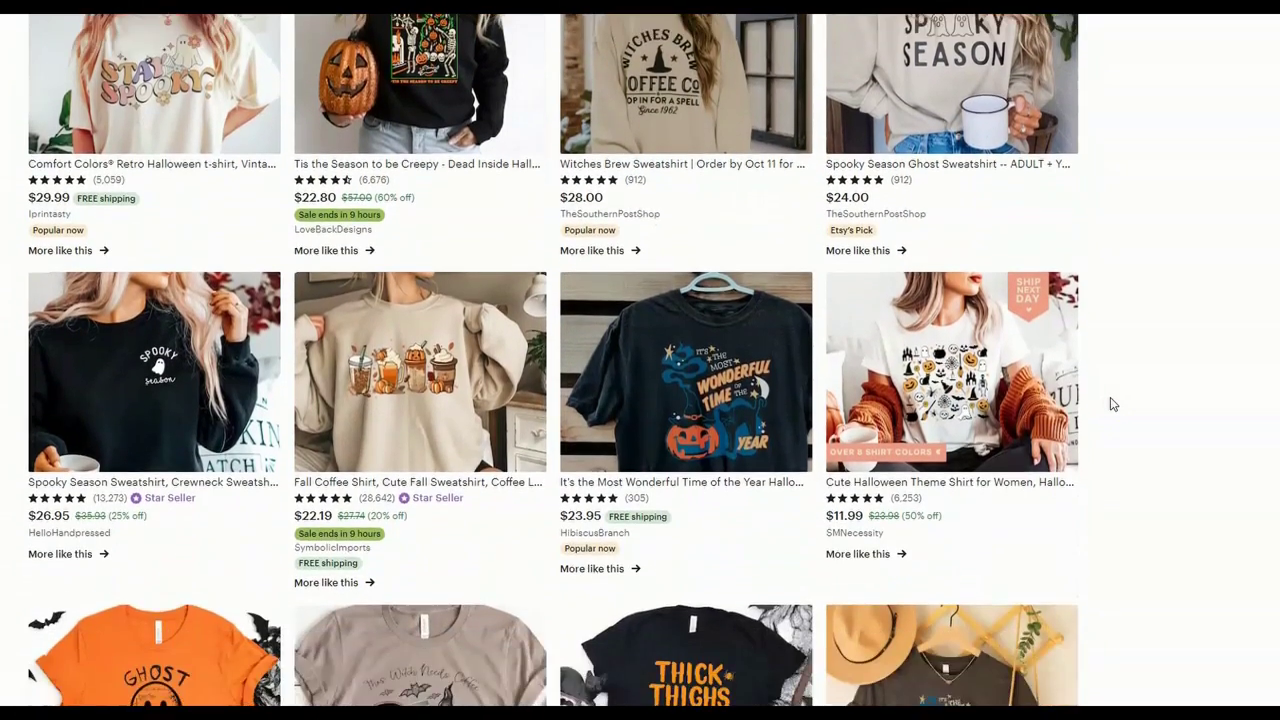
pyautogui.scroll(-5, 1110, 403)
pyautogui.scroll(-8, 1111, 403)
pyautogui.press('Home')
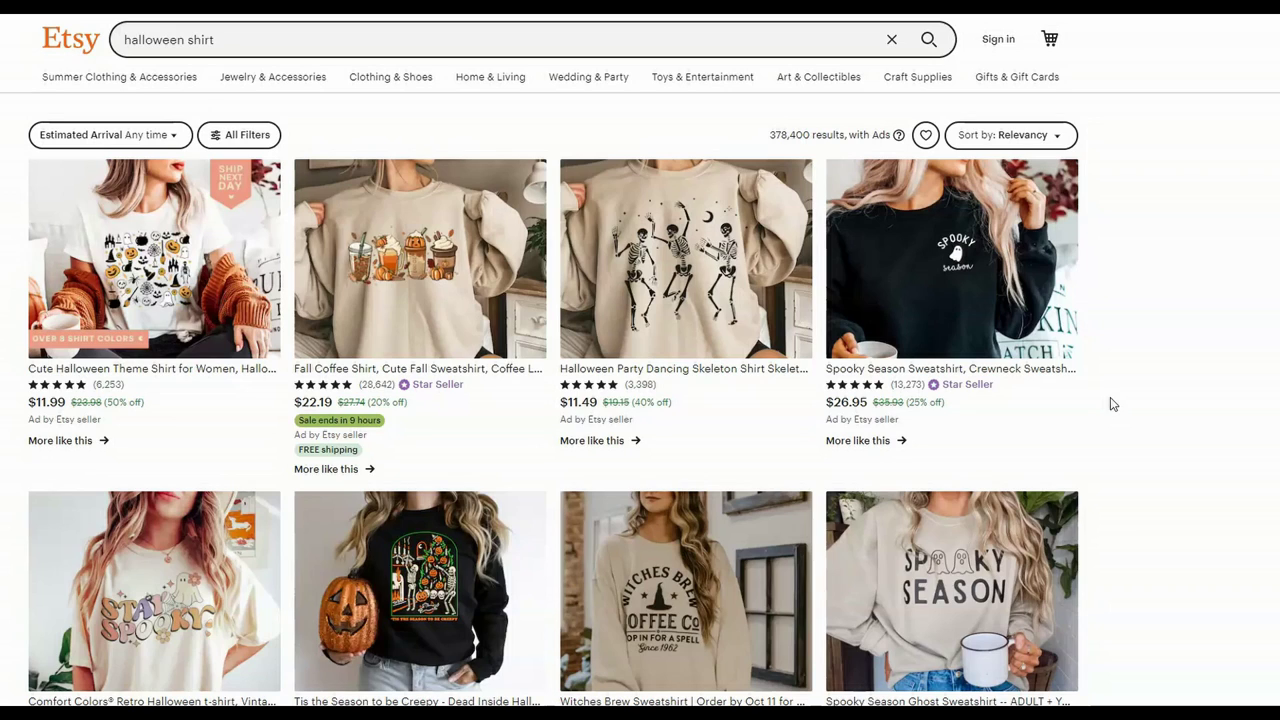
# Step: Open the Fall Coffee Shirt listing by SymbolicImports and examine its Bestseller badge, reviews and description
pyautogui.click(425, 263)
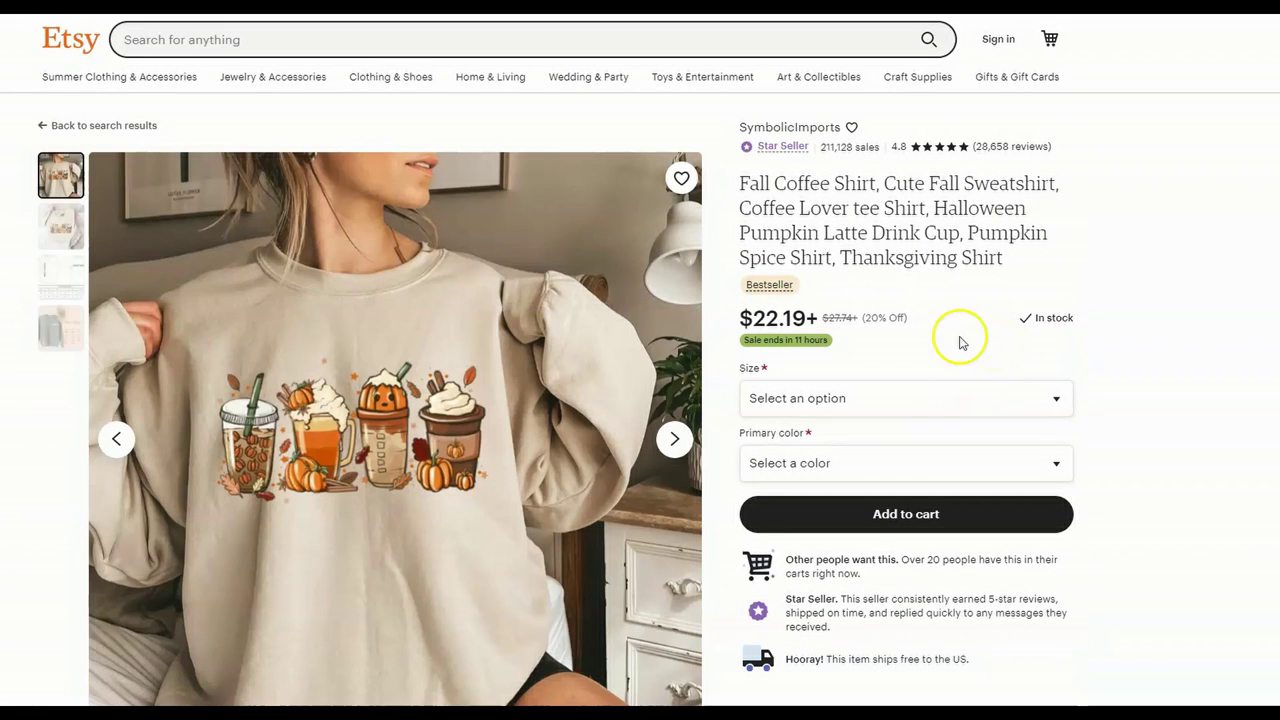
pyautogui.moveTo(778, 293)
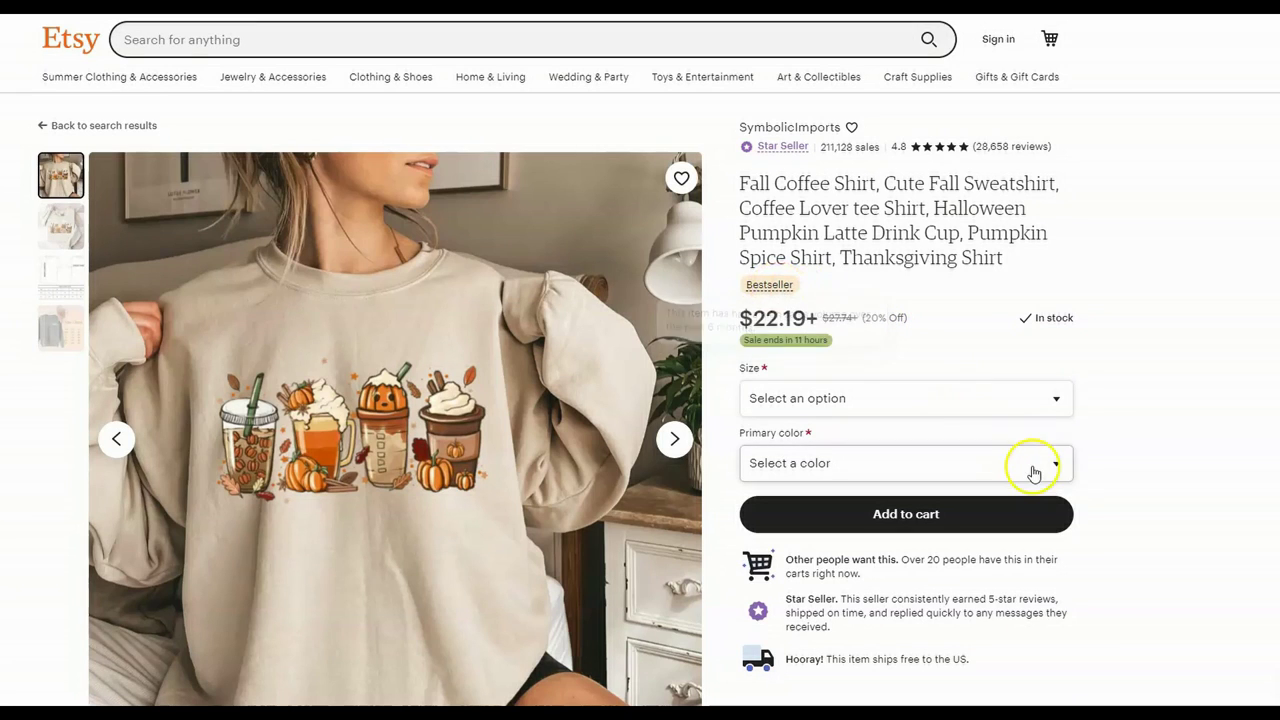
pyautogui.scroll(-4, 1034, 466)
pyautogui.scroll(-2, 390, 548)
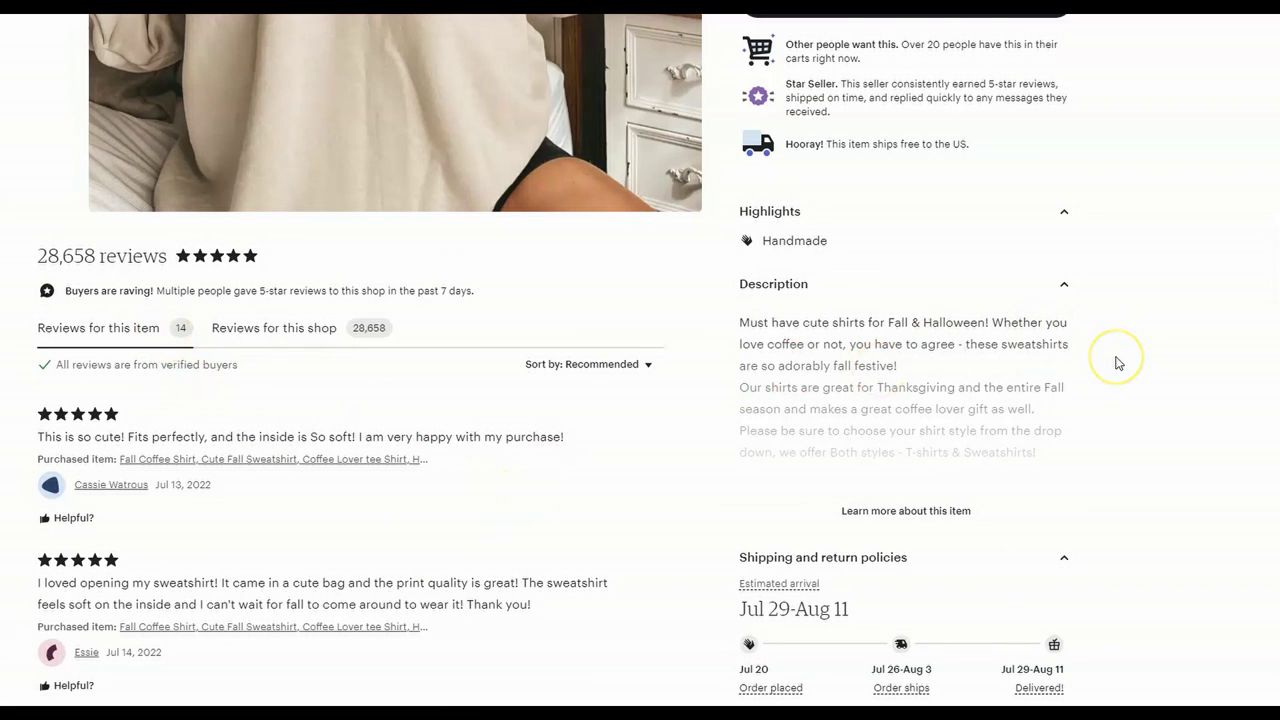
pyautogui.scroll(5, 1119, 363)
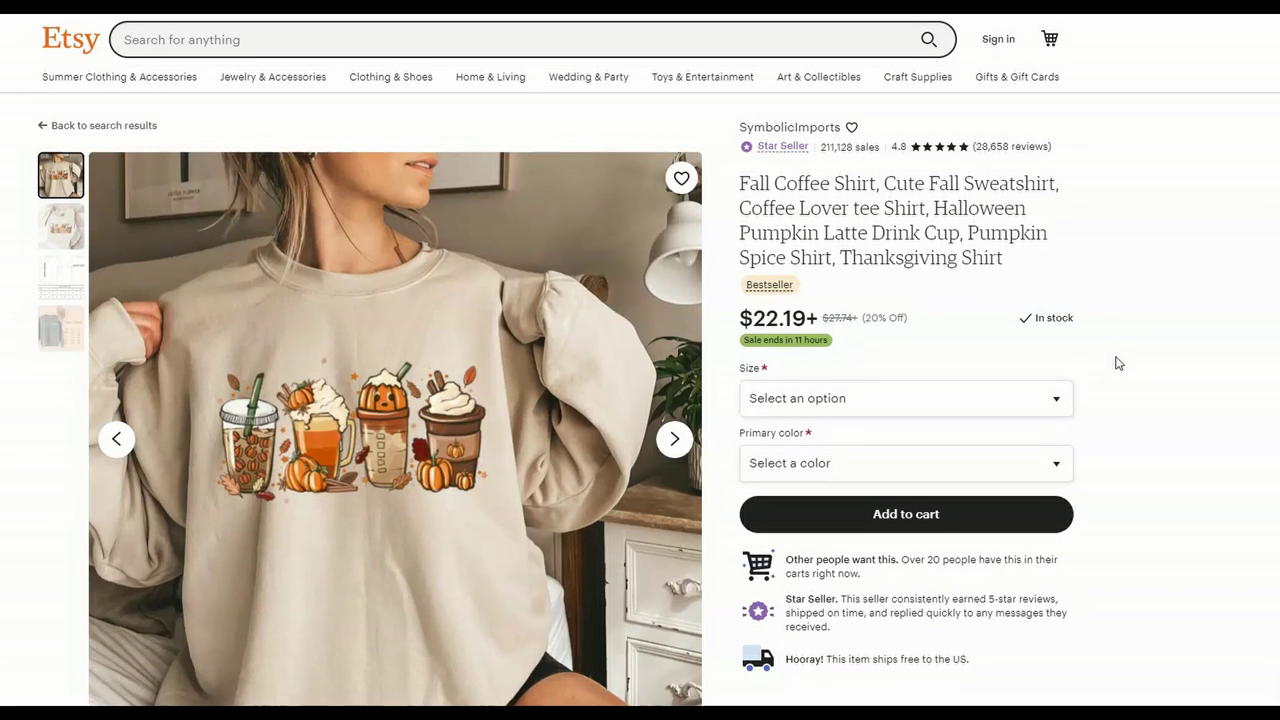
pyautogui.scroll(-5, 1119, 363)
pyautogui.click(507, 415)
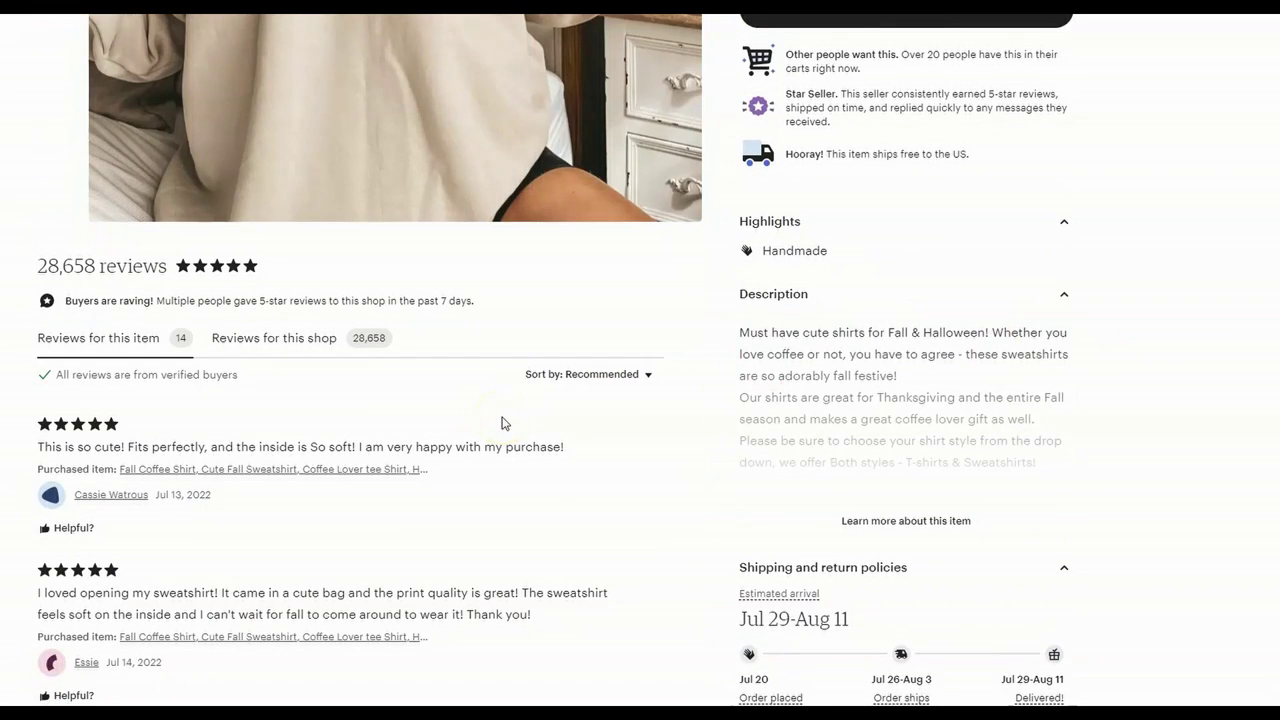
pyautogui.scroll(5, 503, 423)
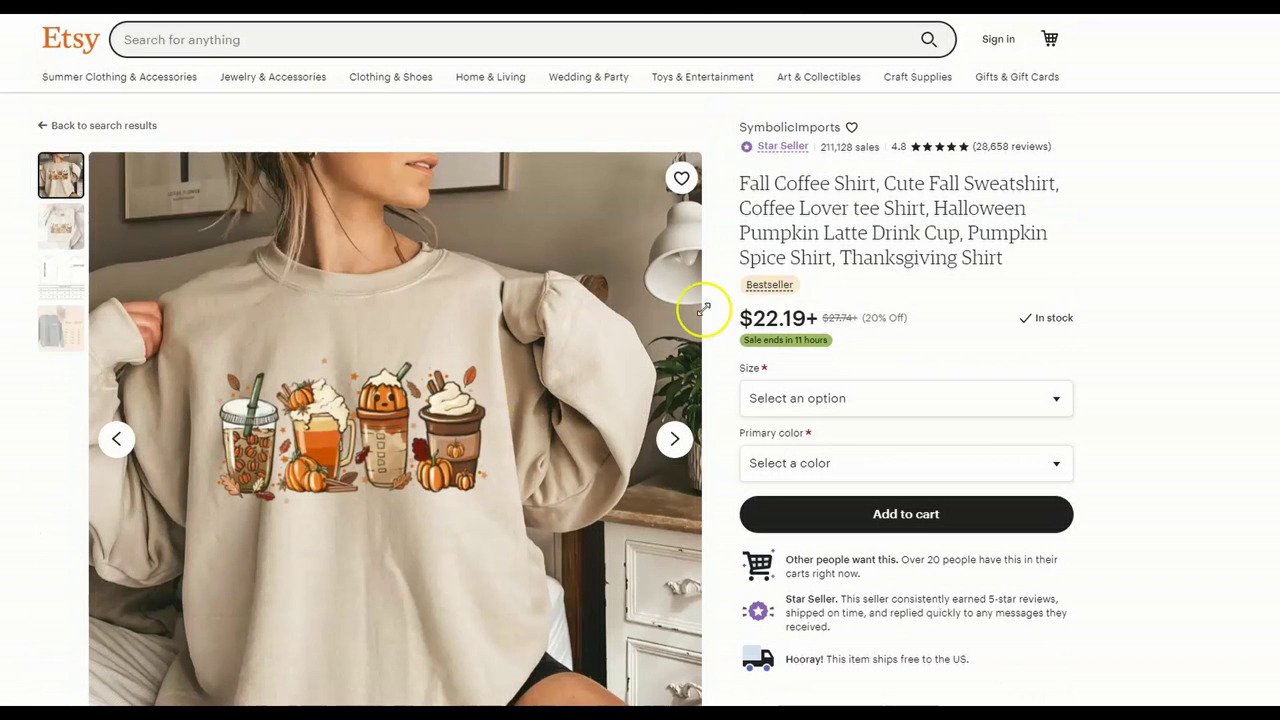
# Step: View all the photos of the Fall Coffee Shirt listing and return to the main one
pyautogui.click(66, 228)
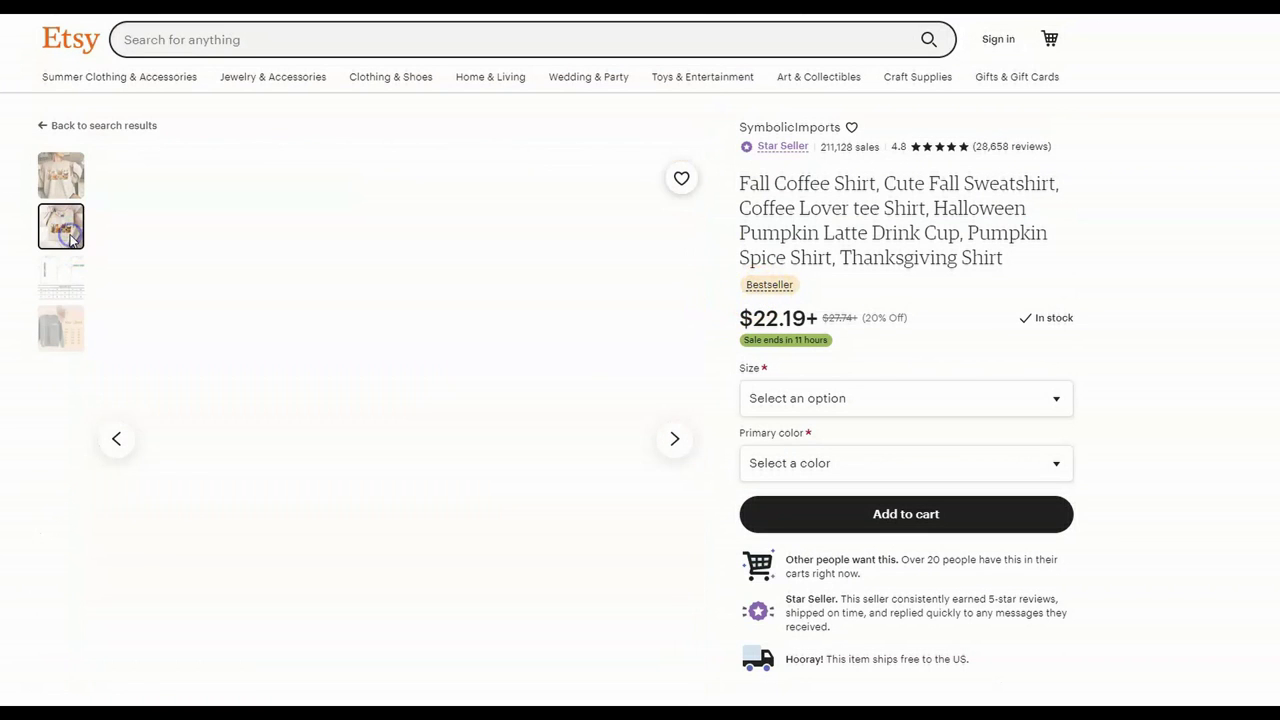
pyautogui.click(60, 326)
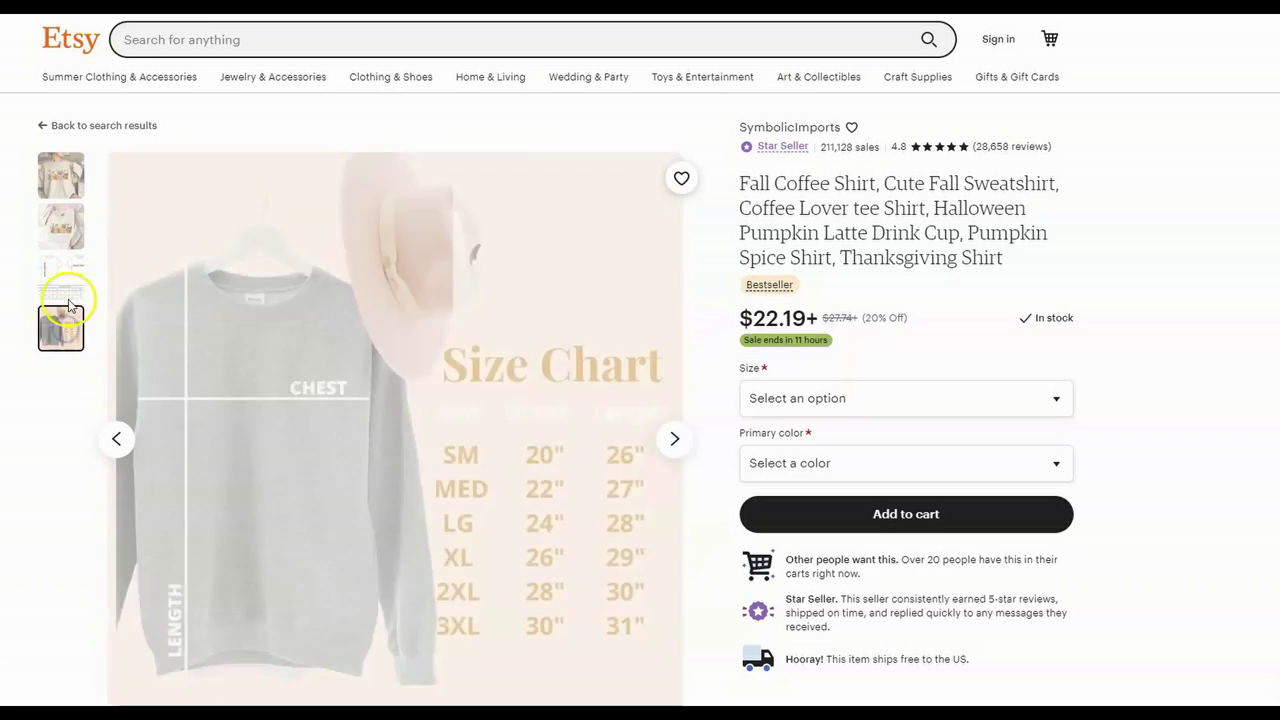
pyautogui.click(63, 277)
pyautogui.click(62, 174)
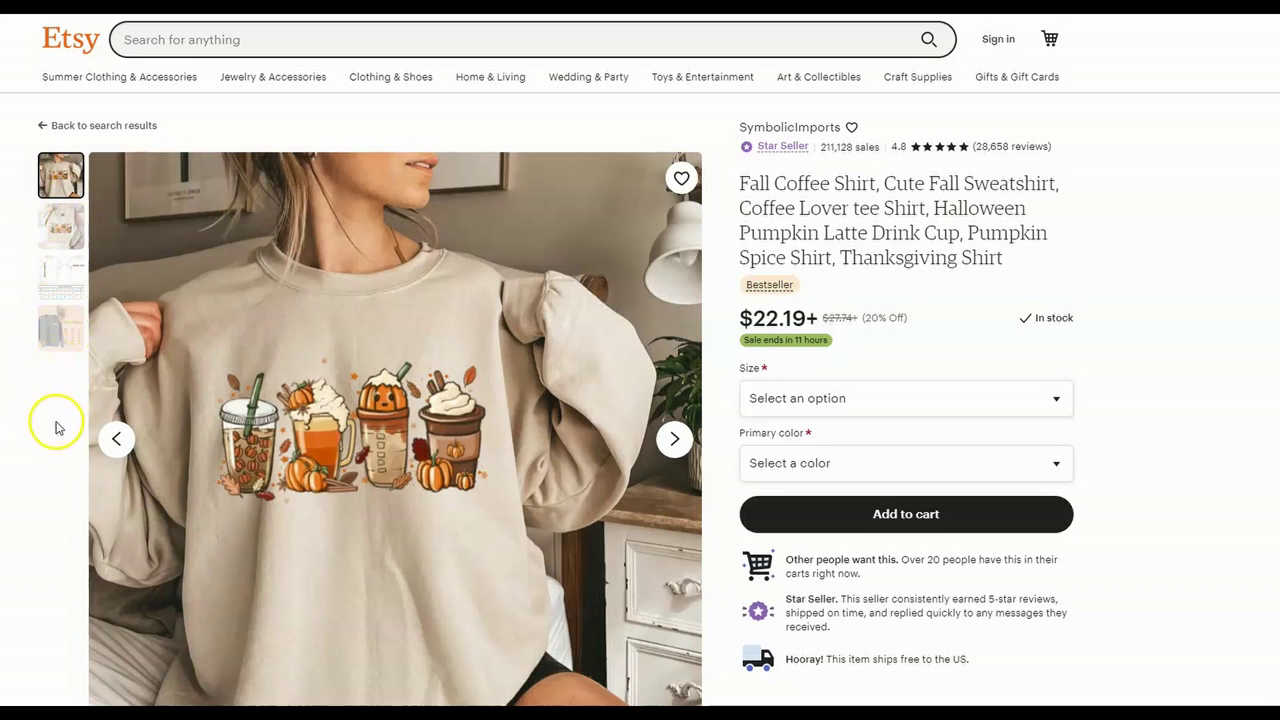
# Step: Examine the coffee listing's folded sweatshirt mockup and sweatshirt size chart again, ending on the modelled photo
pyautogui.click(67, 234)
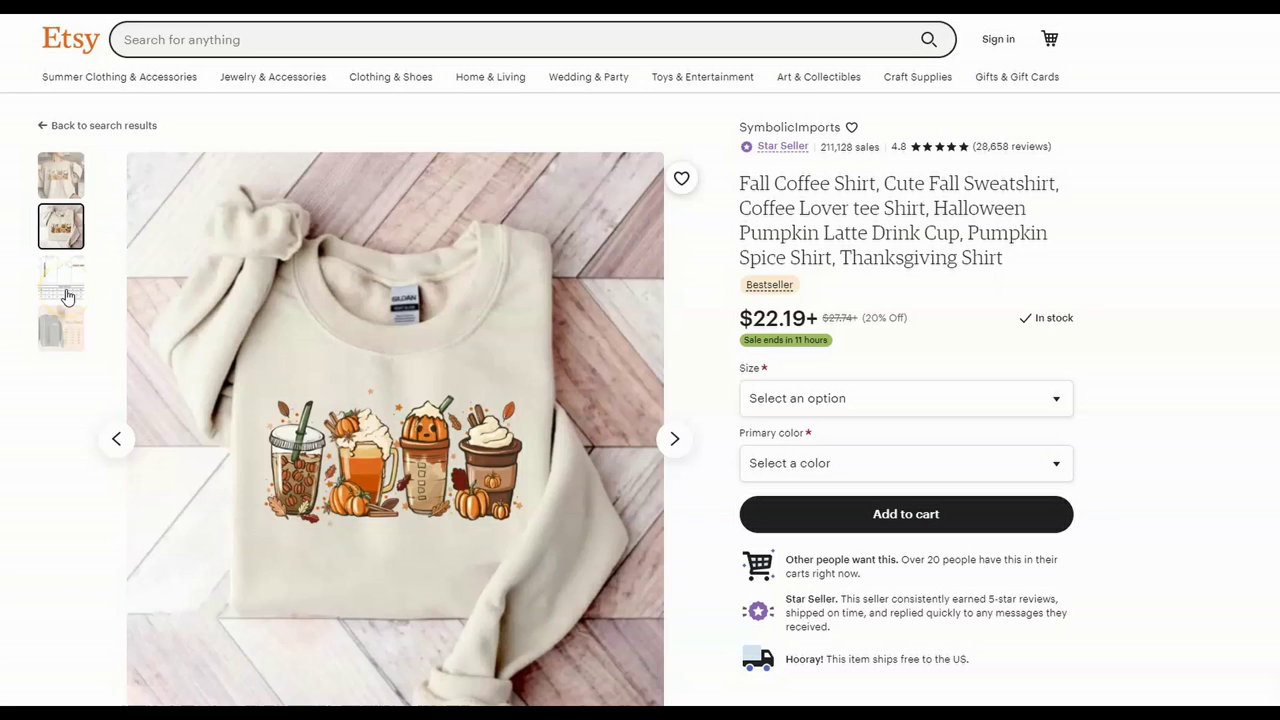
pyautogui.click(67, 330)
pyautogui.click(64, 330)
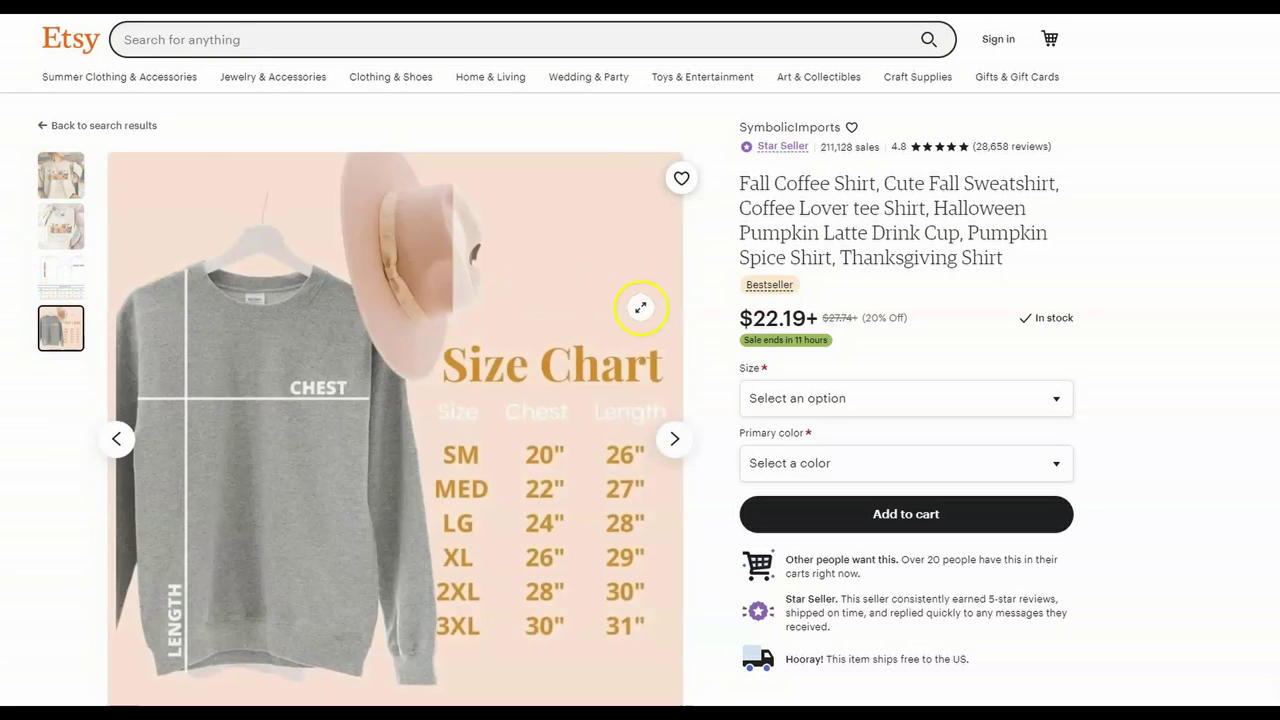
pyautogui.scroll(-2, 979, 351)
pyautogui.scroll(2, 1180, 432)
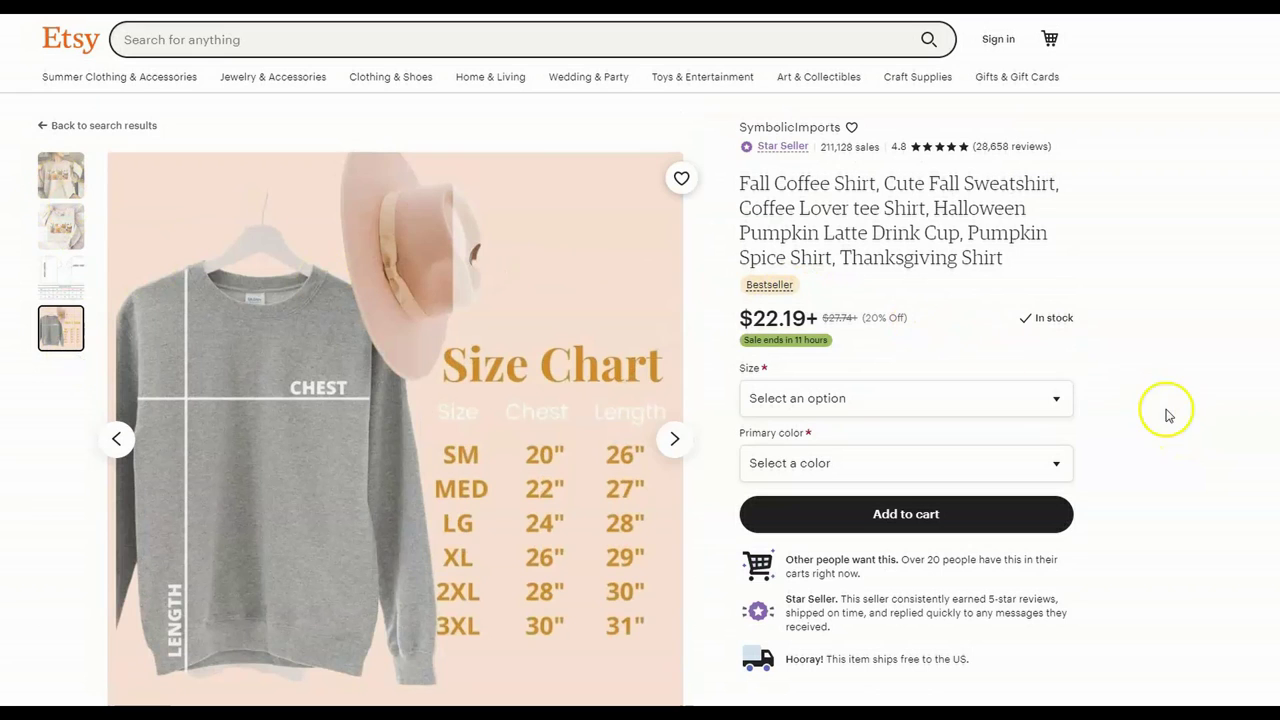
pyautogui.scroll(-1, 1175, 418)
pyautogui.scroll(1, 1175, 418)
pyautogui.click(63, 175)
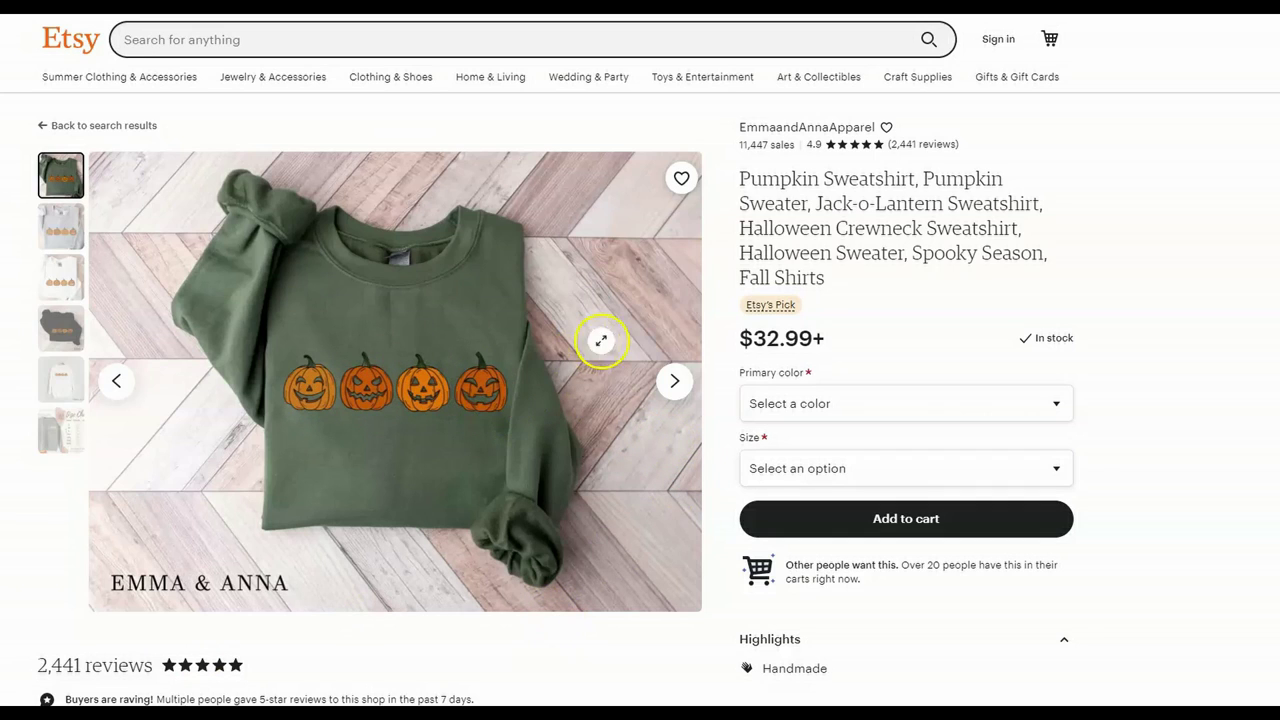
# Step: Examine the Etsy's Pick badge and the item reviews of the EmmaandAnnaApparel pumpkin sweatshirt listing
pyautogui.moveTo(770, 314)
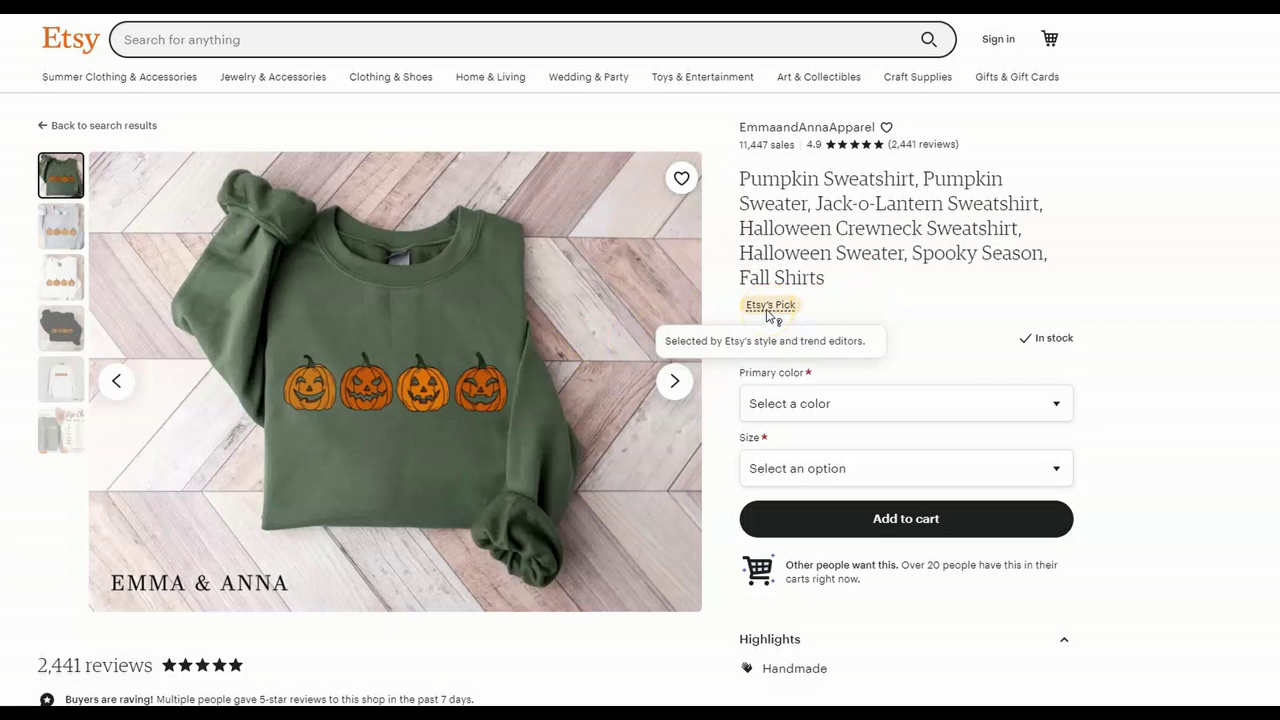
pyautogui.scroll(-3, 397, 474)
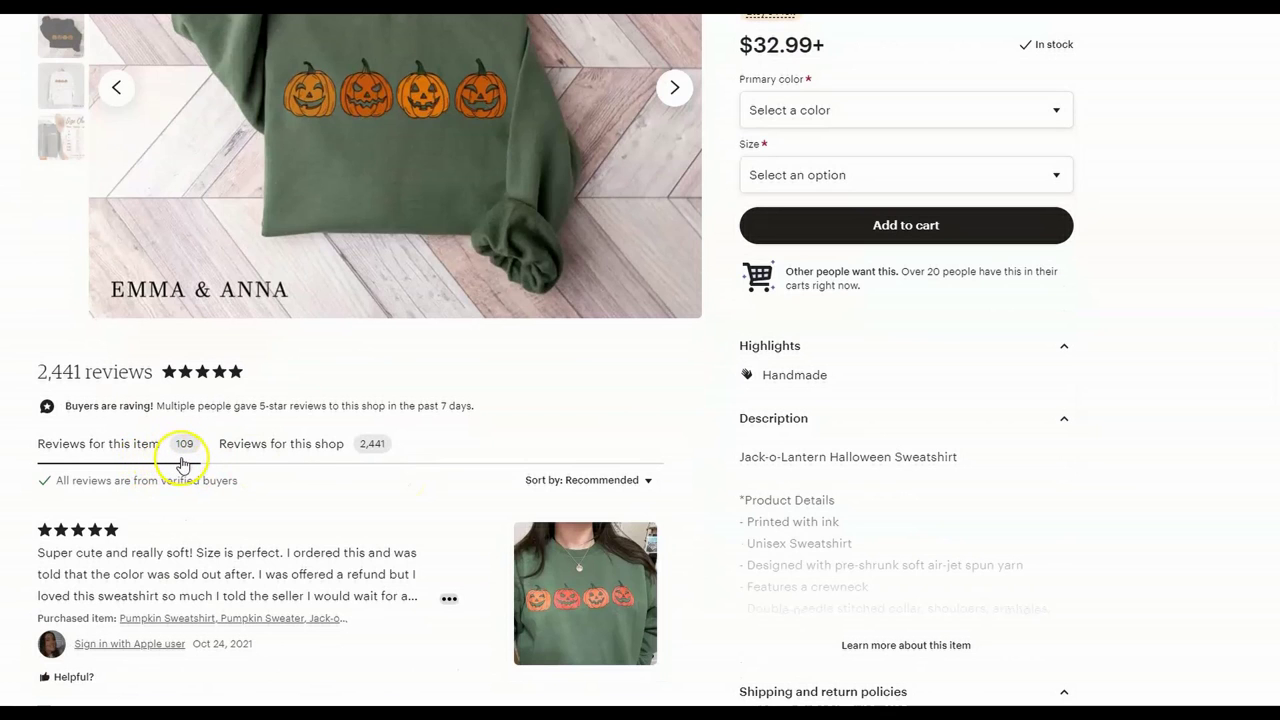
pyautogui.scroll(-4, 324, 566)
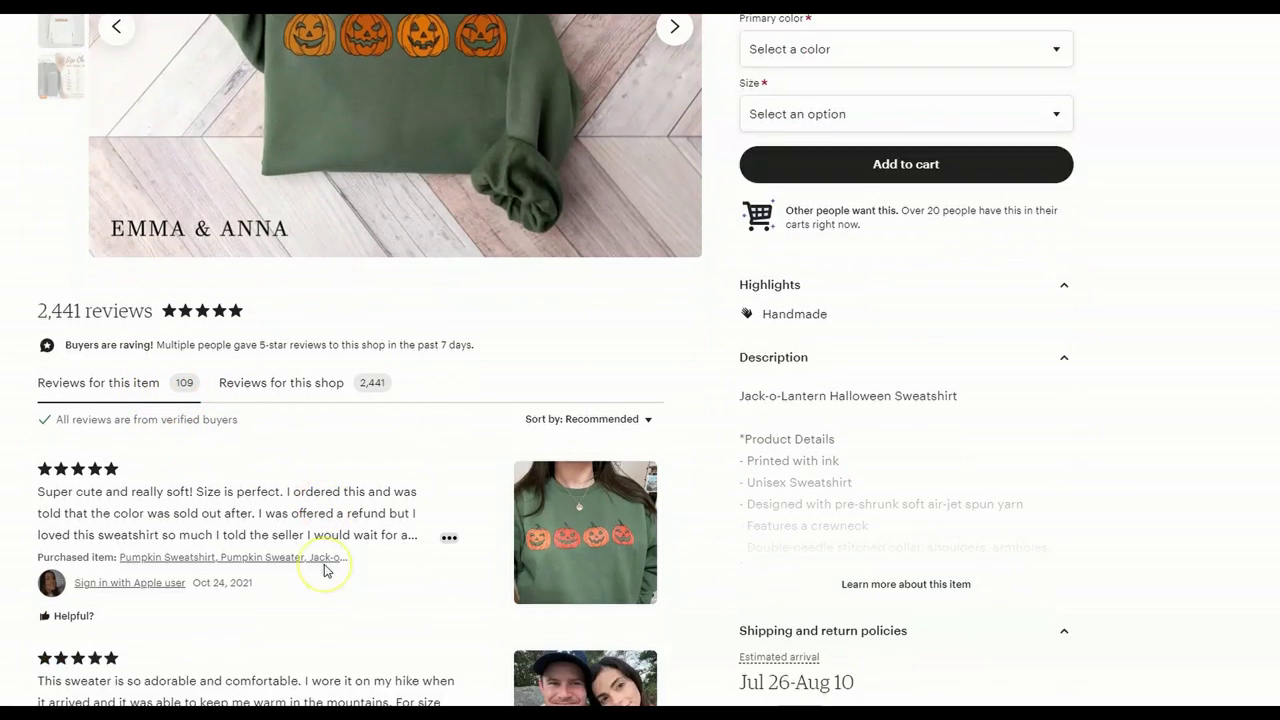
pyautogui.scroll(-2, 323, 571)
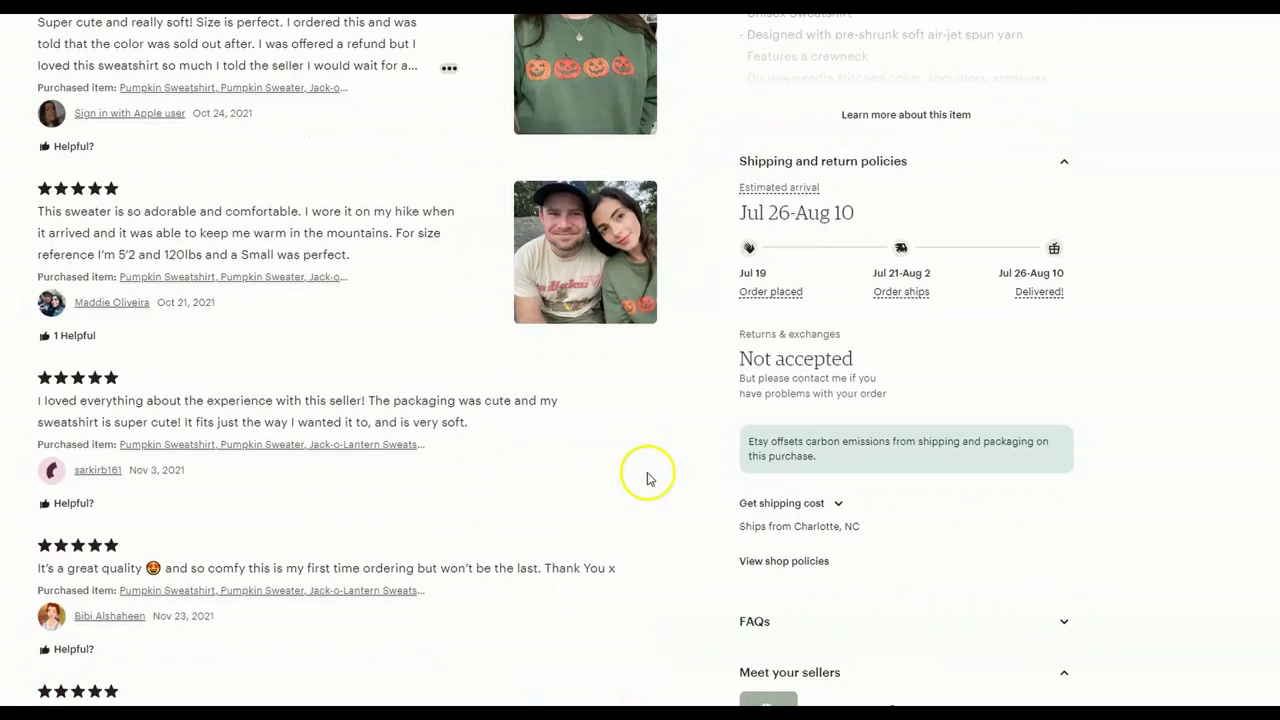
pyautogui.scroll(4, 646, 477)
pyautogui.scroll(5, 441, 438)
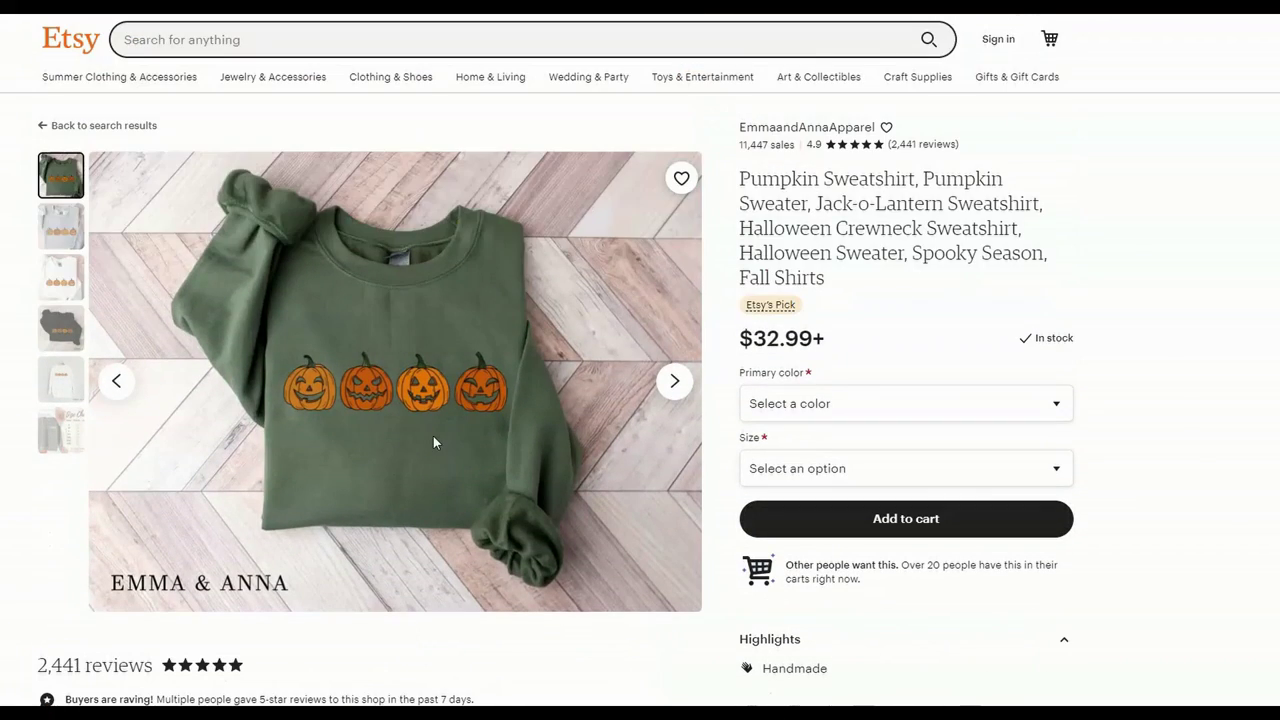
# Step: View the pumpkin sweatshirt's other colour mockups and its size chart, ending on the green sweatshirt photo
pyautogui.click(62, 228)
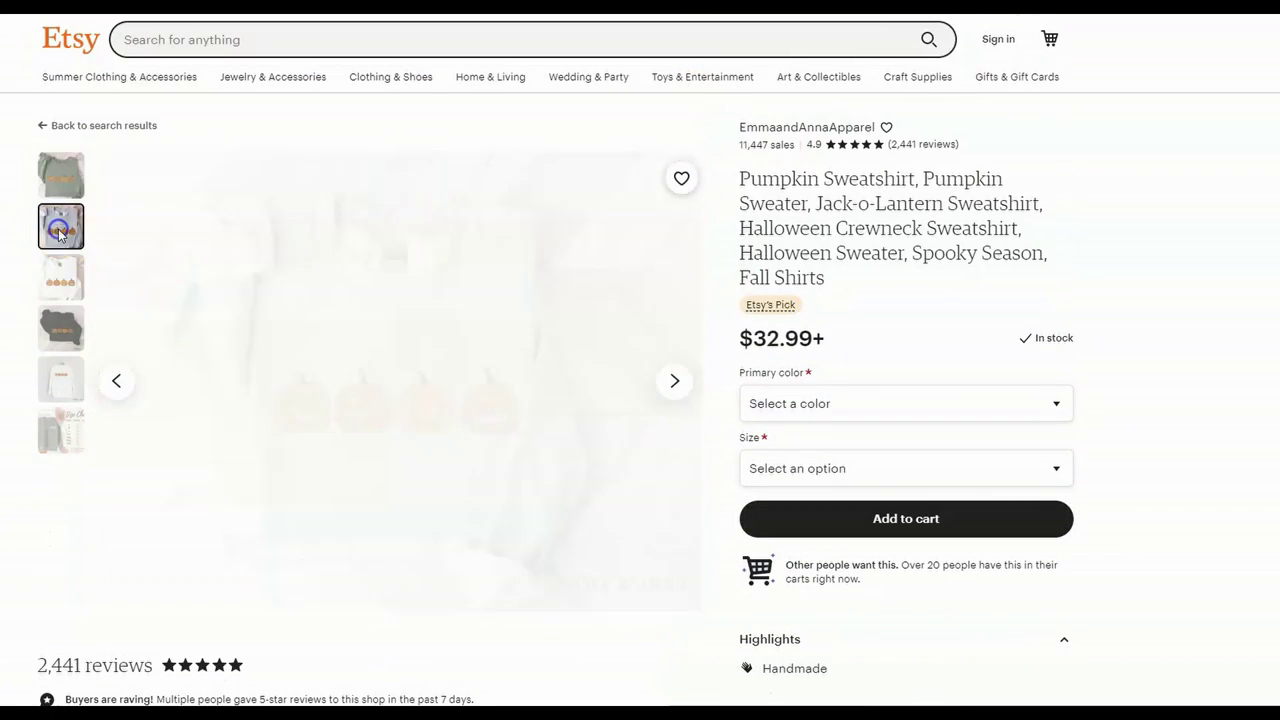
pyautogui.click(65, 282)
pyautogui.click(60, 328)
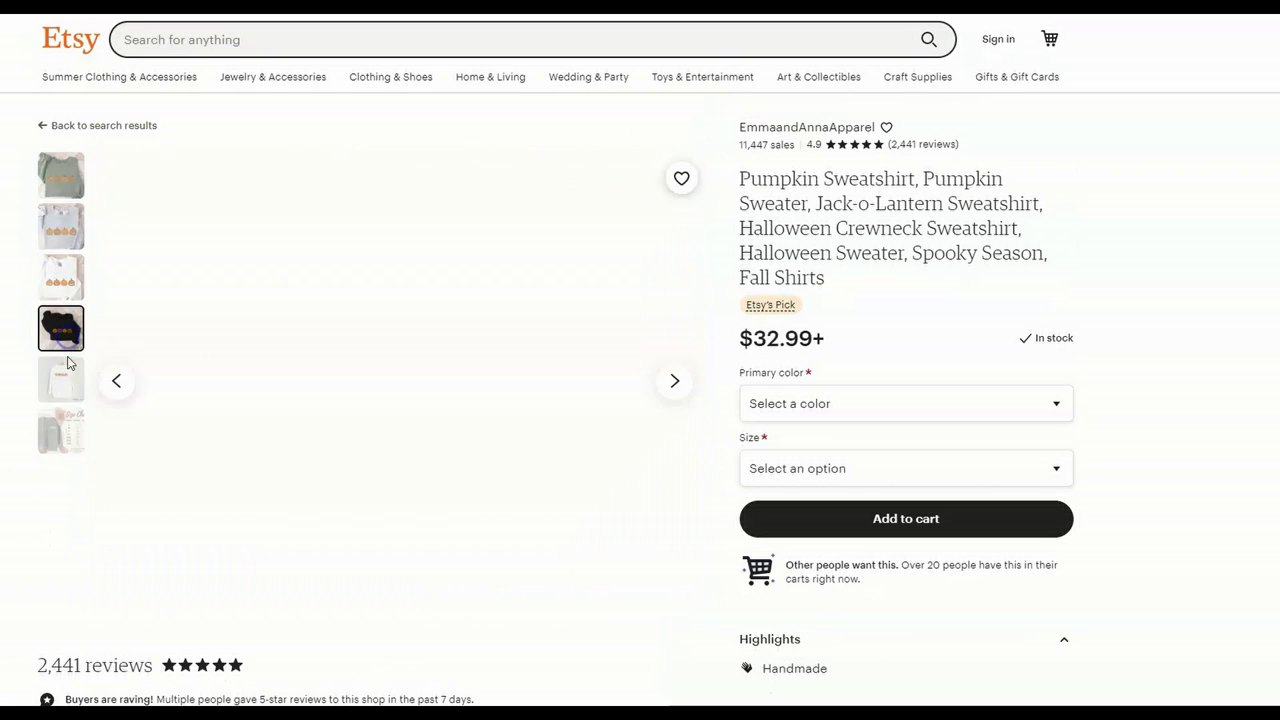
pyautogui.click(62, 378)
pyautogui.click(70, 428)
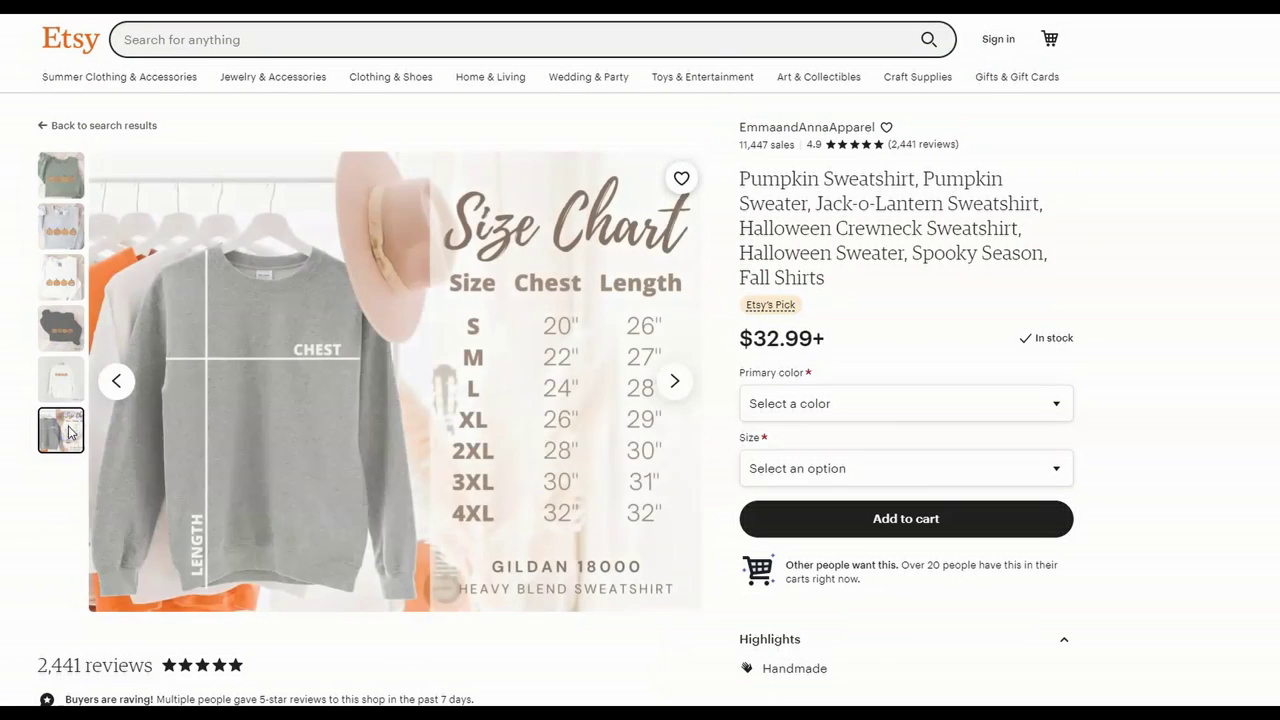
pyautogui.click(63, 178)
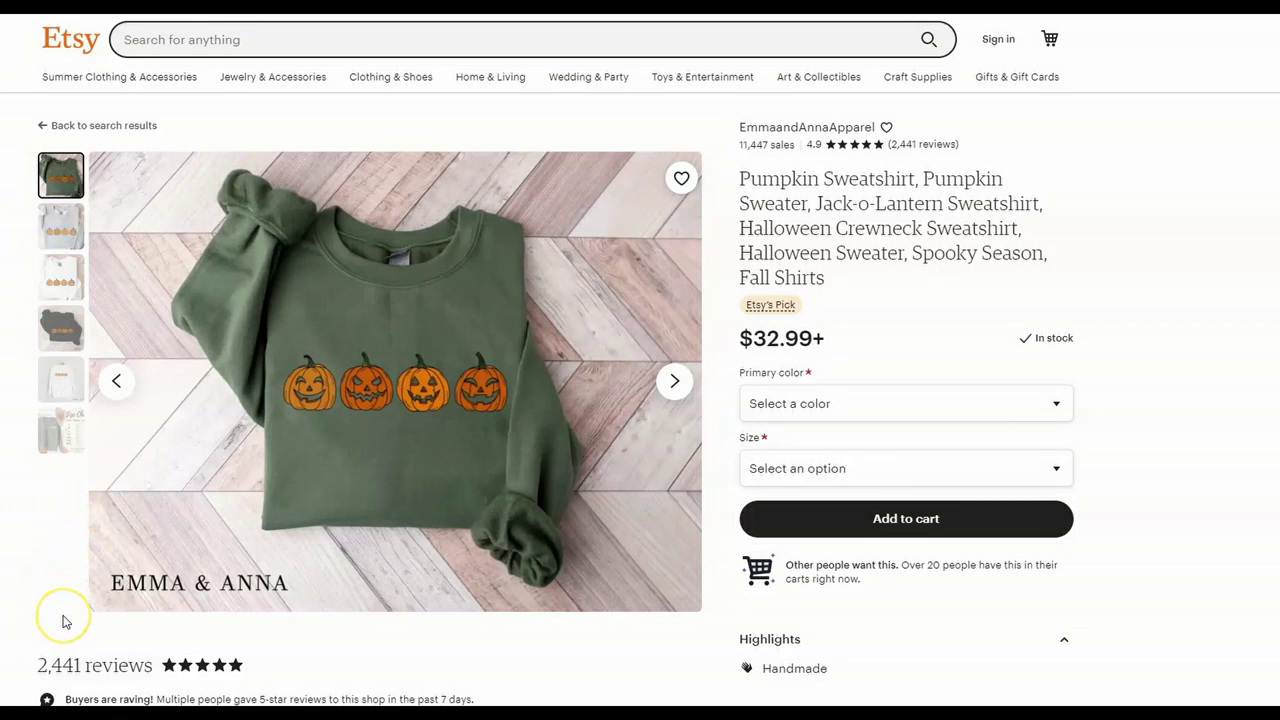
# Step: On Creative Fabrica, filter the "autumn coffee" results to designs with the Print On Demand special license
pyautogui.click(155, 384)
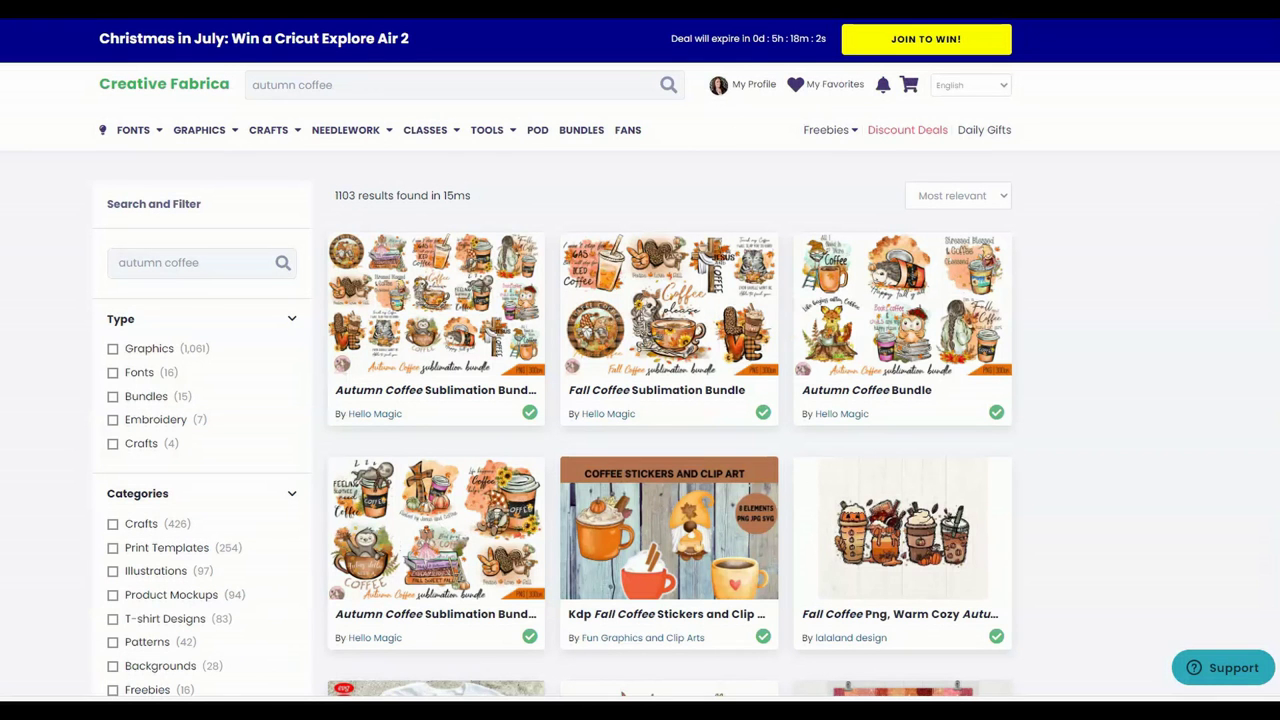
pyautogui.moveTo(258, 145)
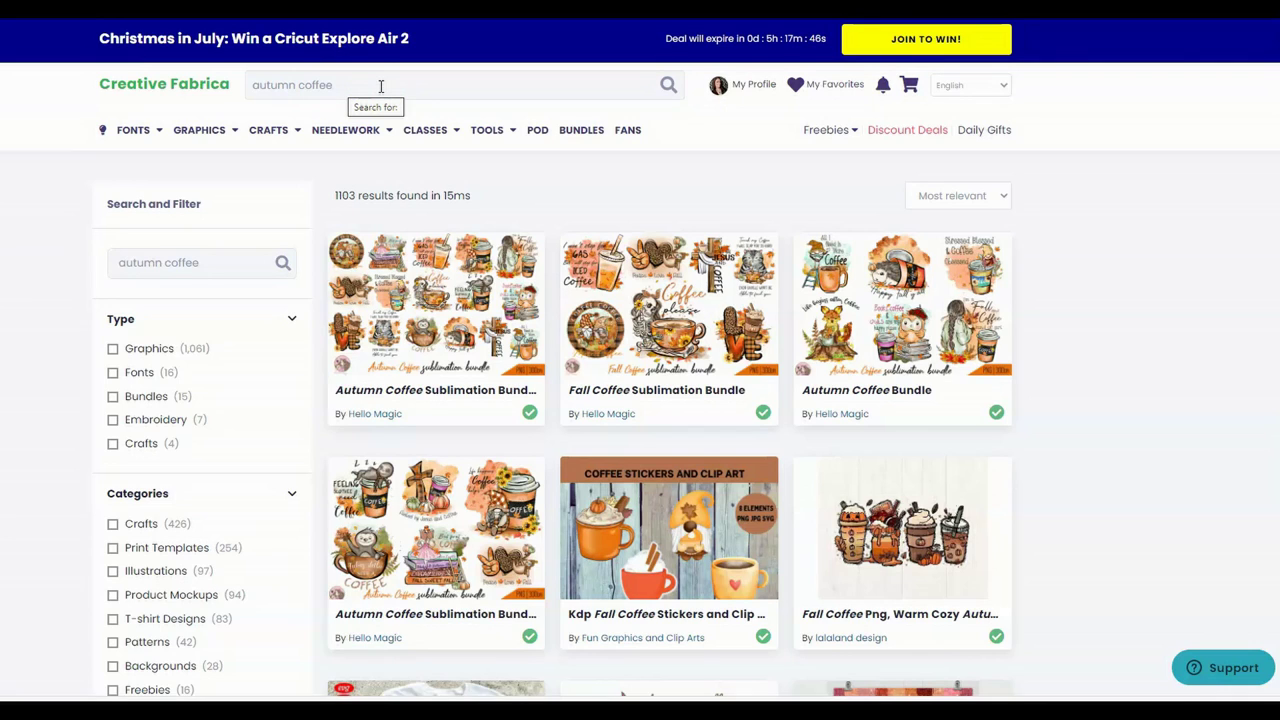
pyautogui.scroll(-2, 40, 315)
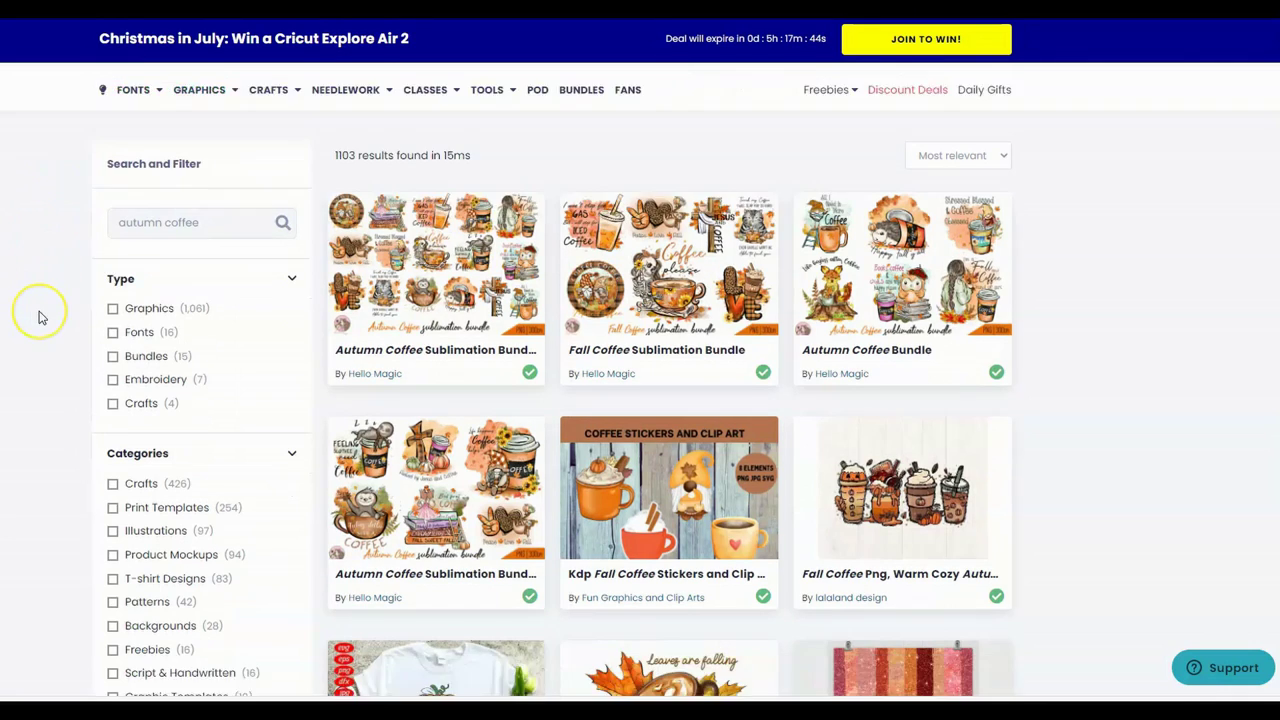
pyautogui.scroll(-3, 40, 317)
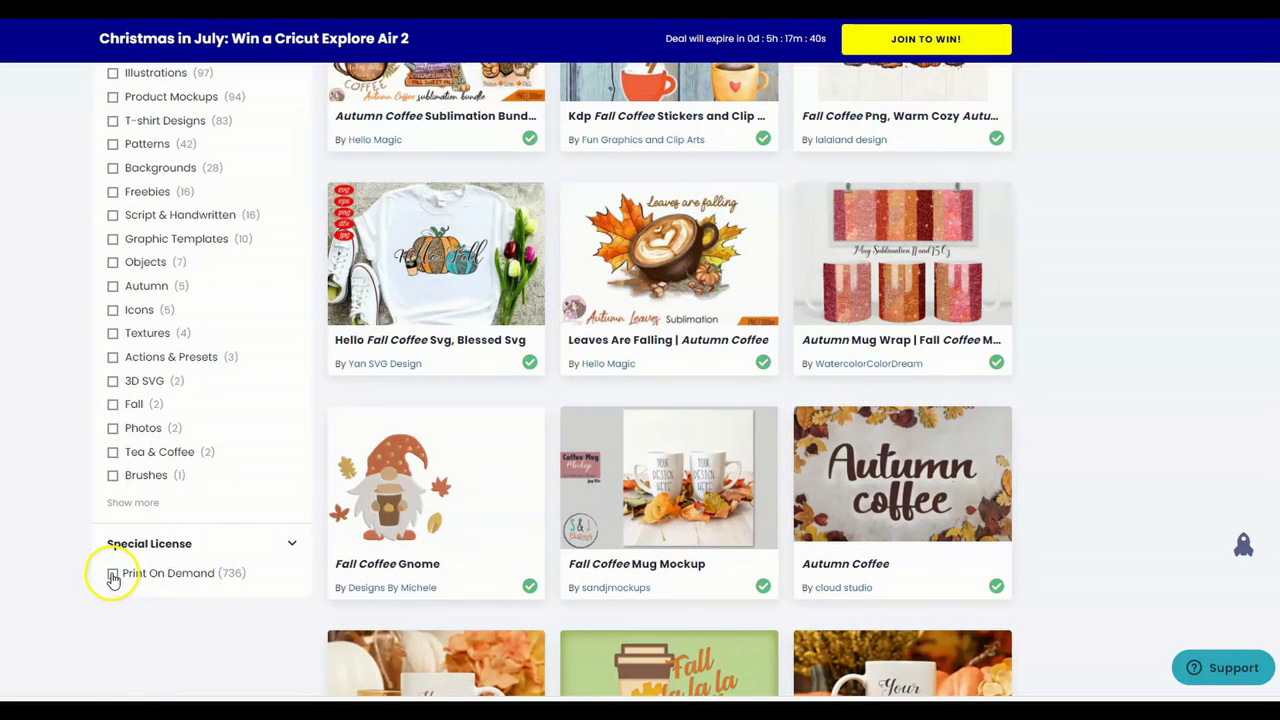
pyautogui.click(113, 574)
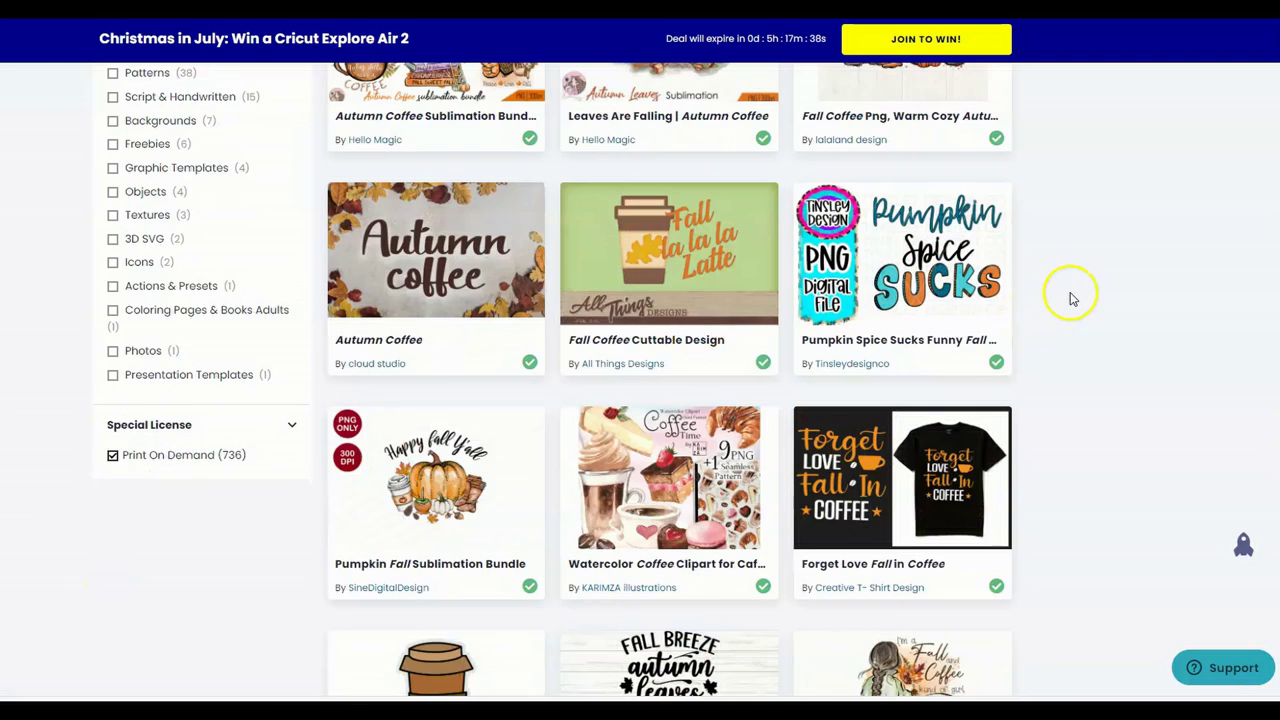
pyautogui.scroll(5, 1068, 294)
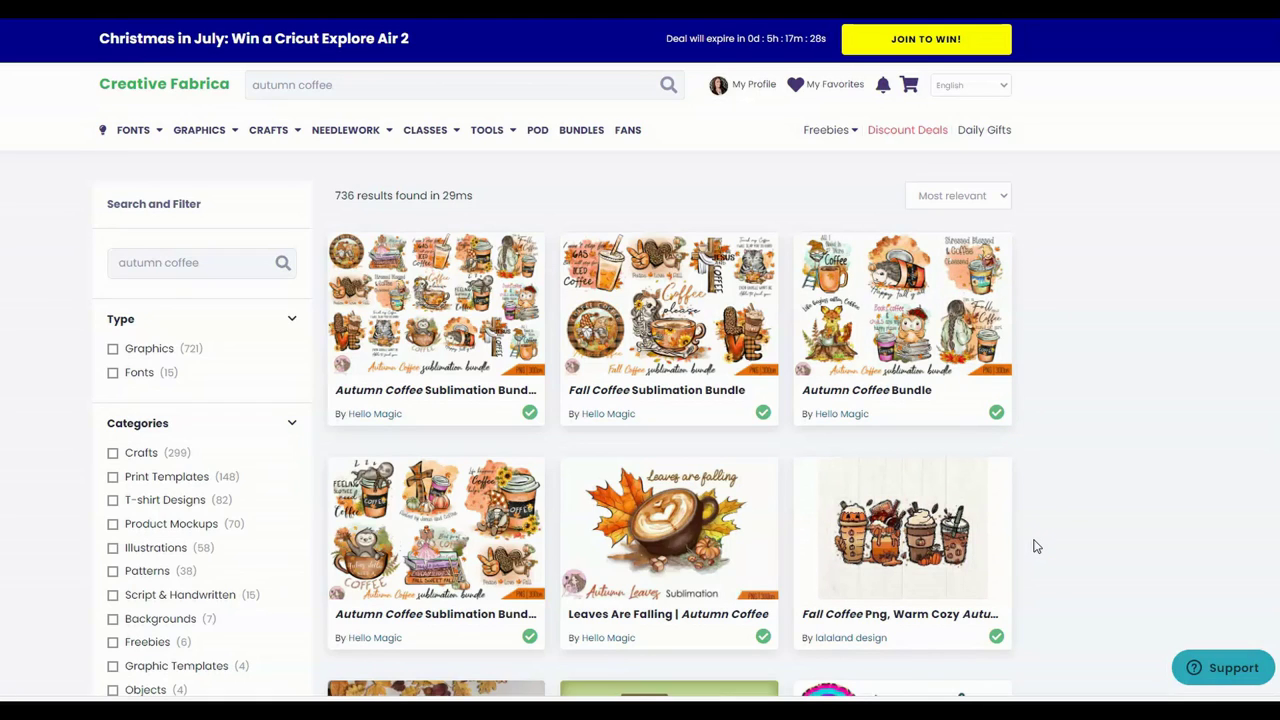
# Step: Open the Fall Coffee Png, Warm Cozy Autumn graphic by lalaland design and view its sweatshirt mockup and design preview
pyautogui.click(921, 540)
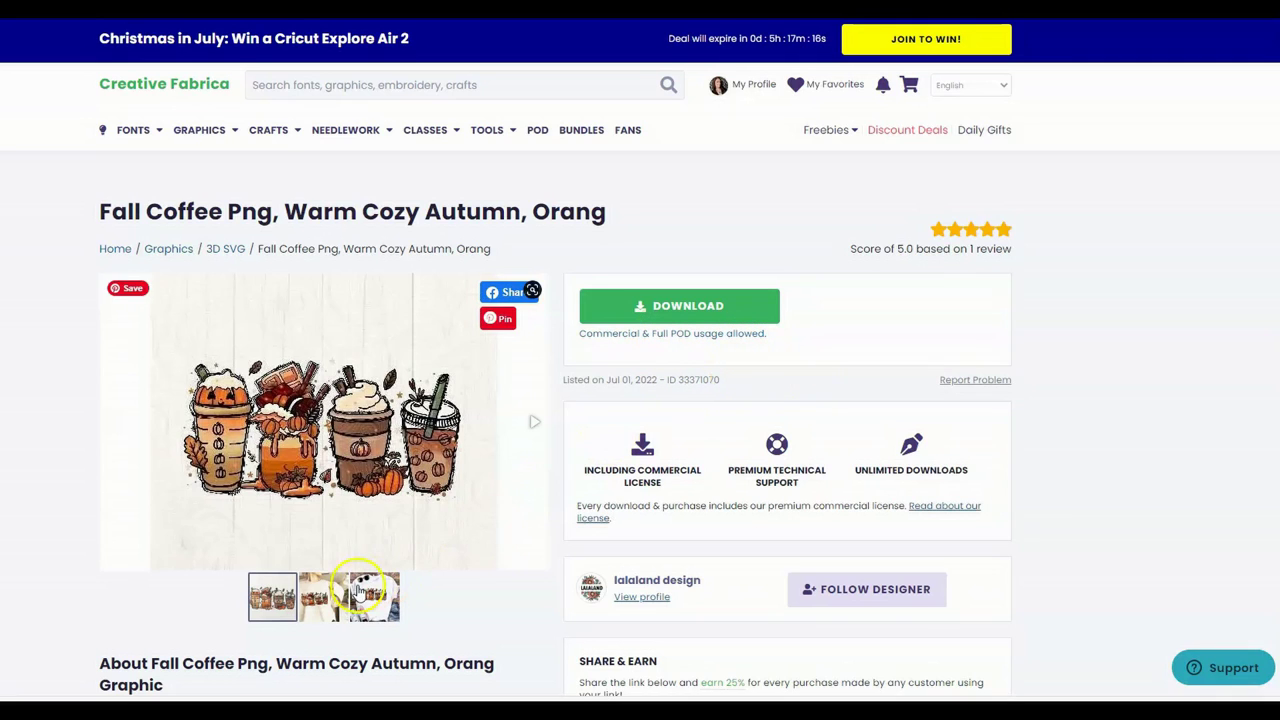
pyautogui.click(310, 610)
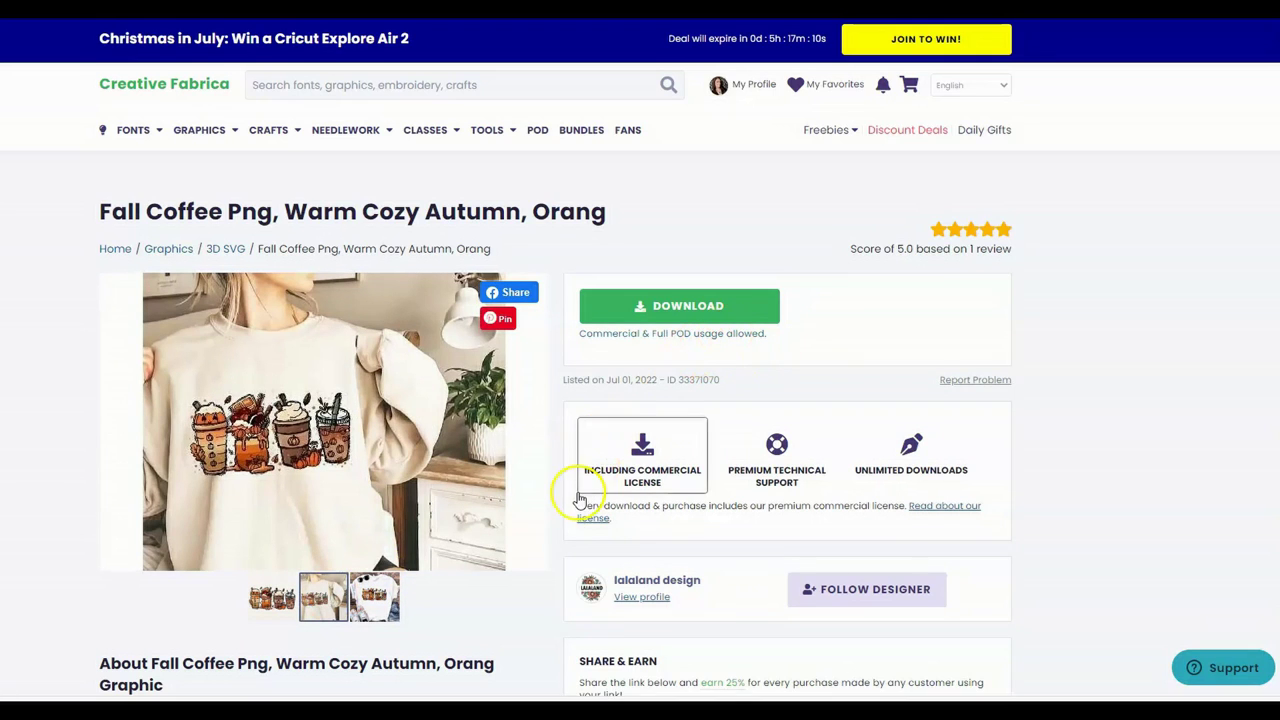
pyautogui.click(272, 596)
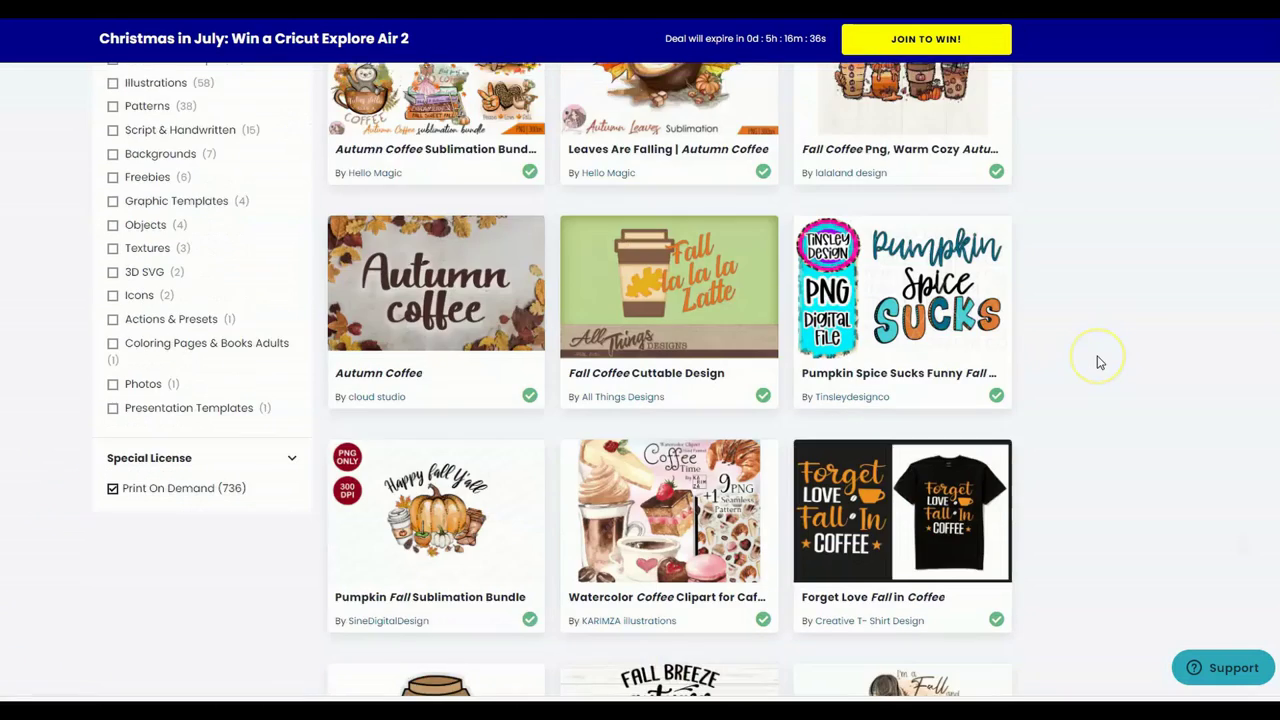
# Step: Browse the print-on-demand autumn coffee results and open the Pumpkin Fall Sublimation Bundle
pyautogui.scroll(-7, 1097, 360)
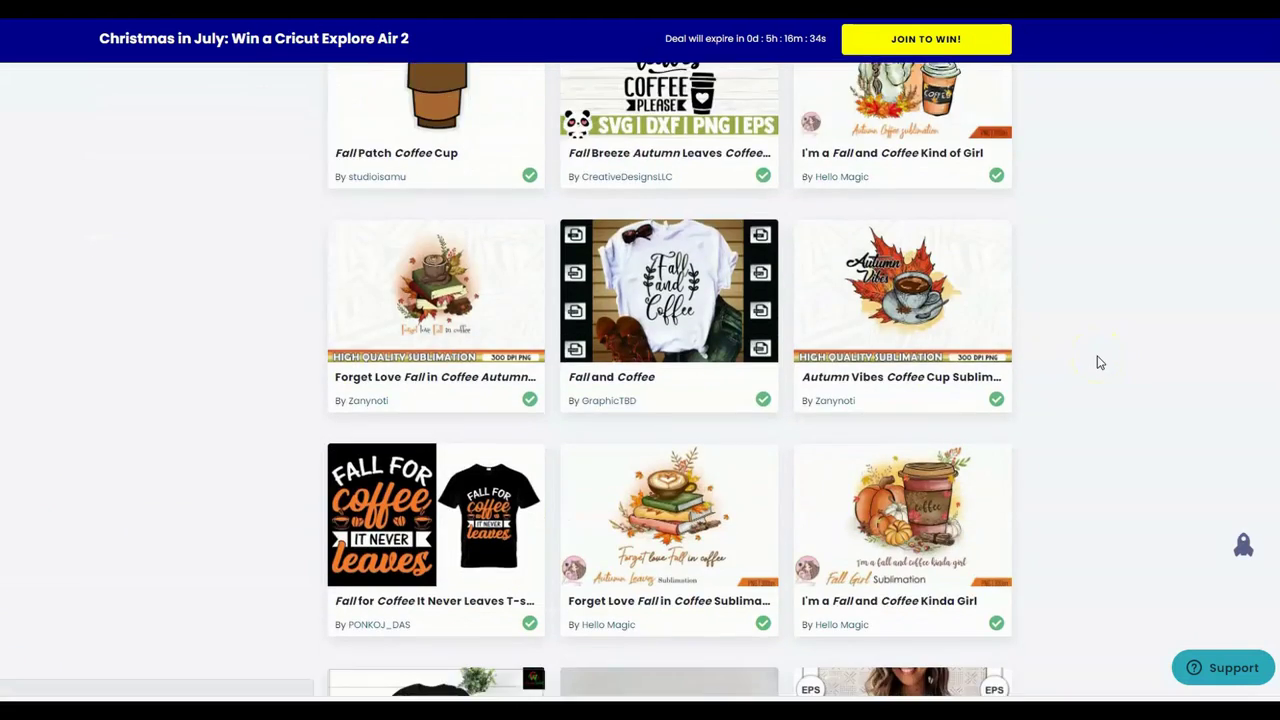
pyautogui.scroll(-8, 1097, 362)
pyautogui.scroll(-10, 1097, 362)
pyautogui.scroll(-10, 1097, 362)
pyautogui.scroll(-10, 1097, 362)
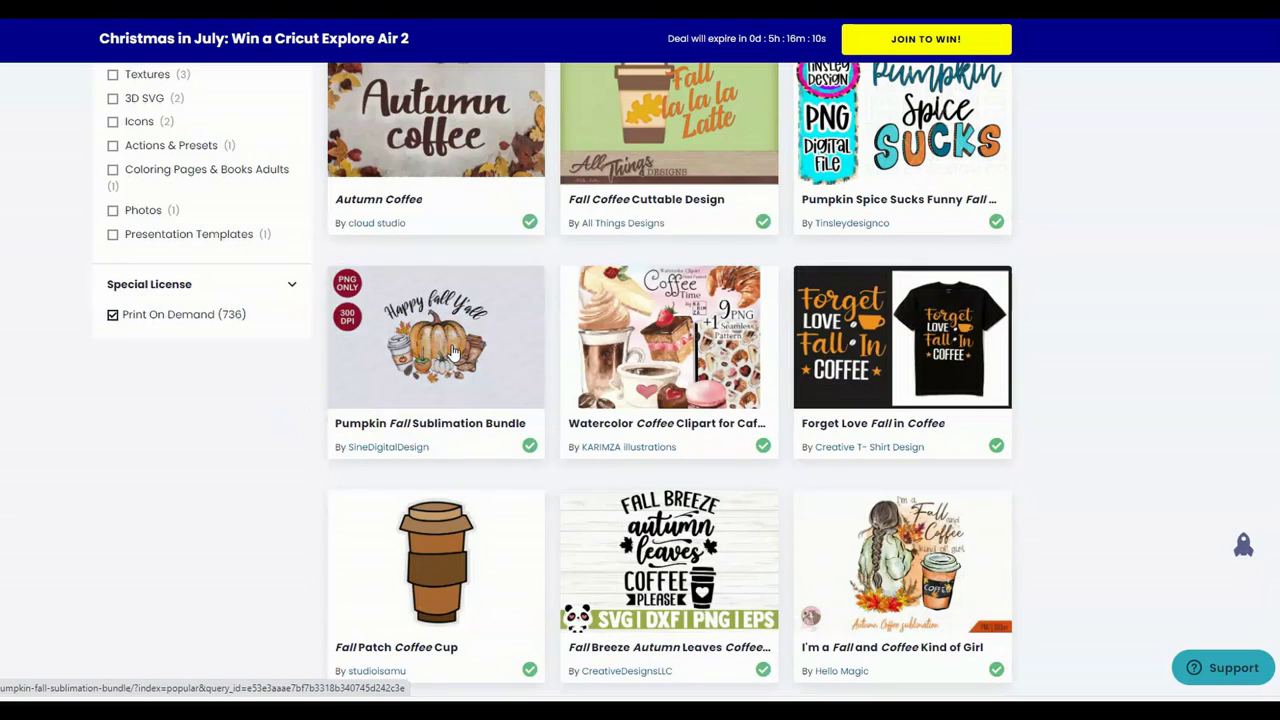
pyautogui.click(453, 352)
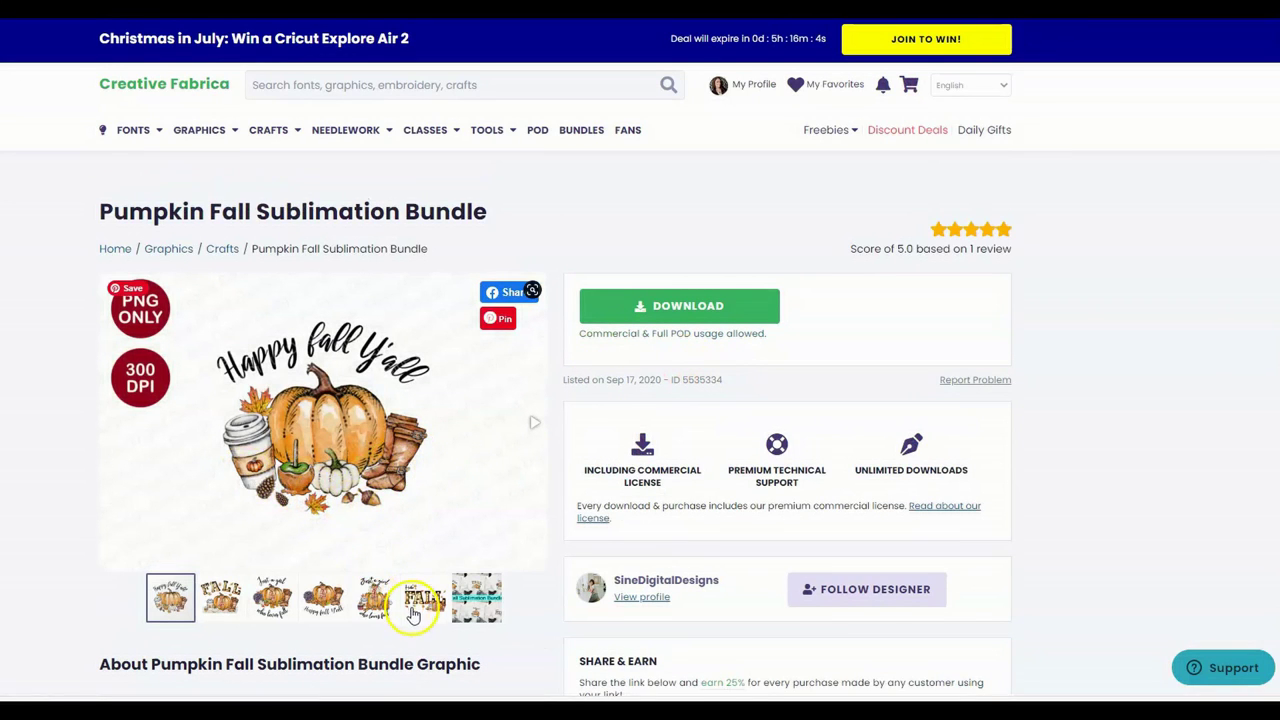
# Step: View the bundle's individual design previews and its shirt mockup collage, ending on the Happy Fall Y'all design
pyautogui.click(278, 600)
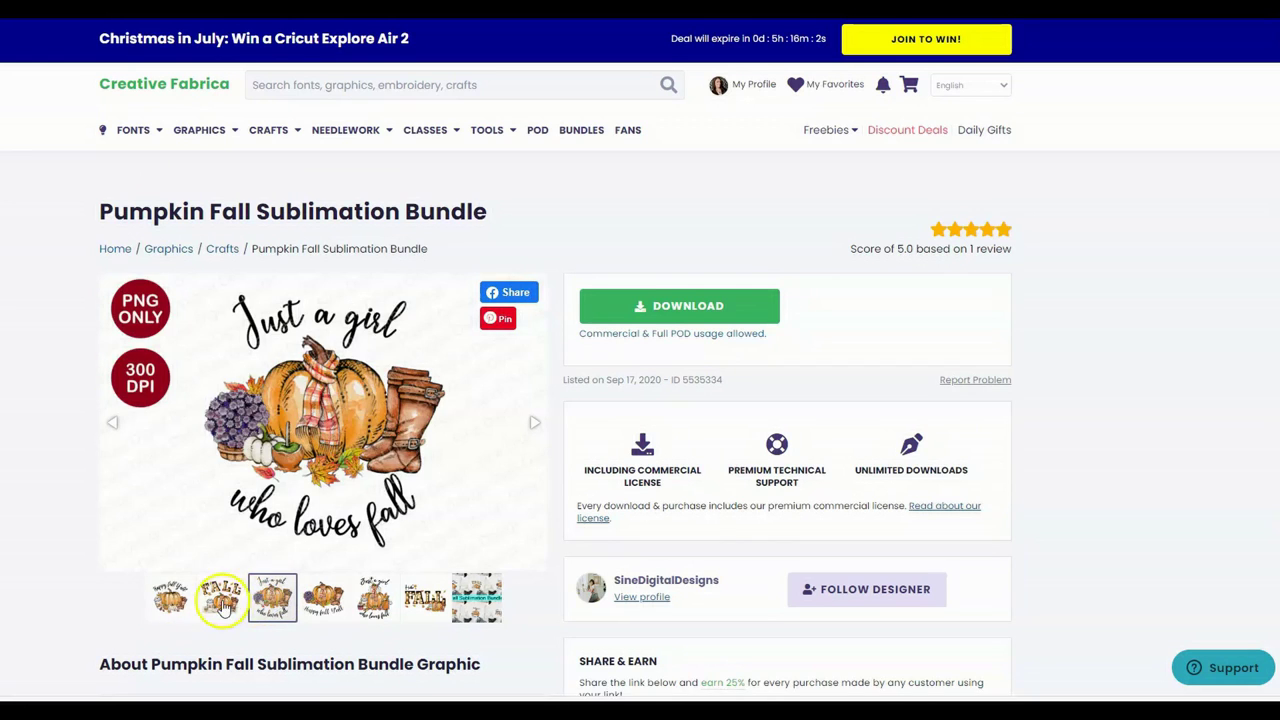
pyautogui.click(172, 598)
pyautogui.click(480, 600)
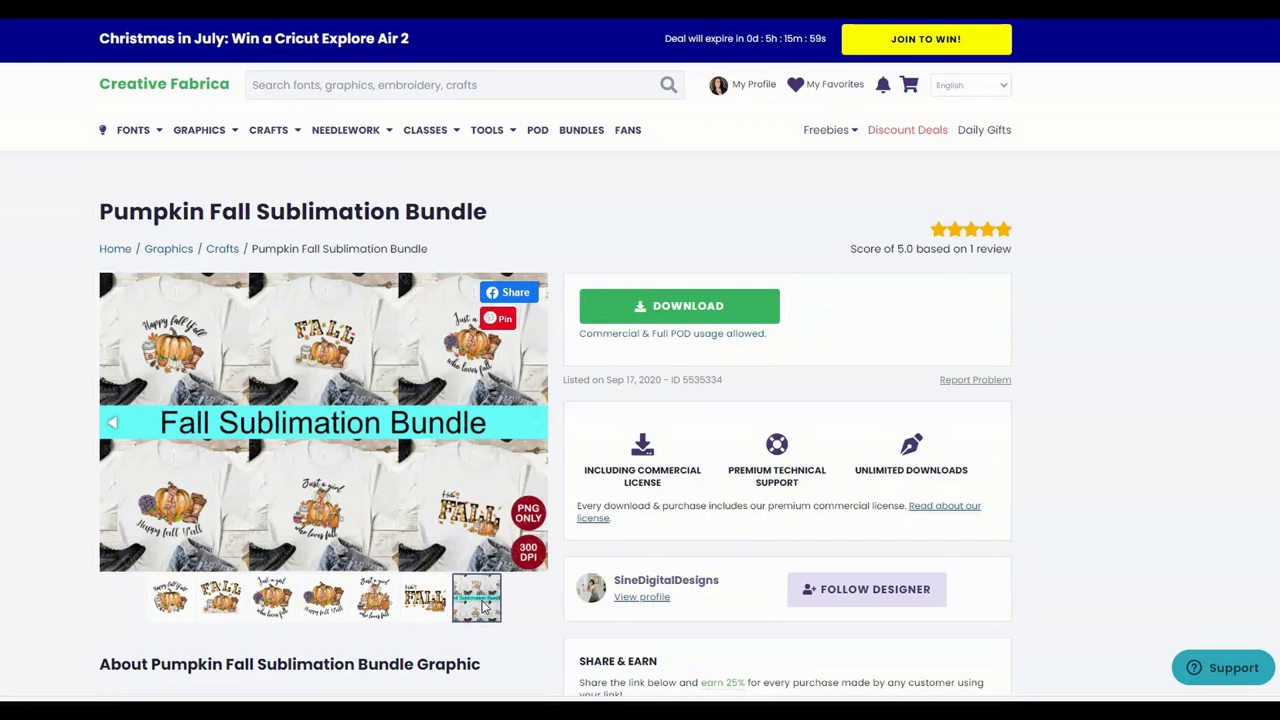
pyautogui.click(380, 600)
pyautogui.click(172, 598)
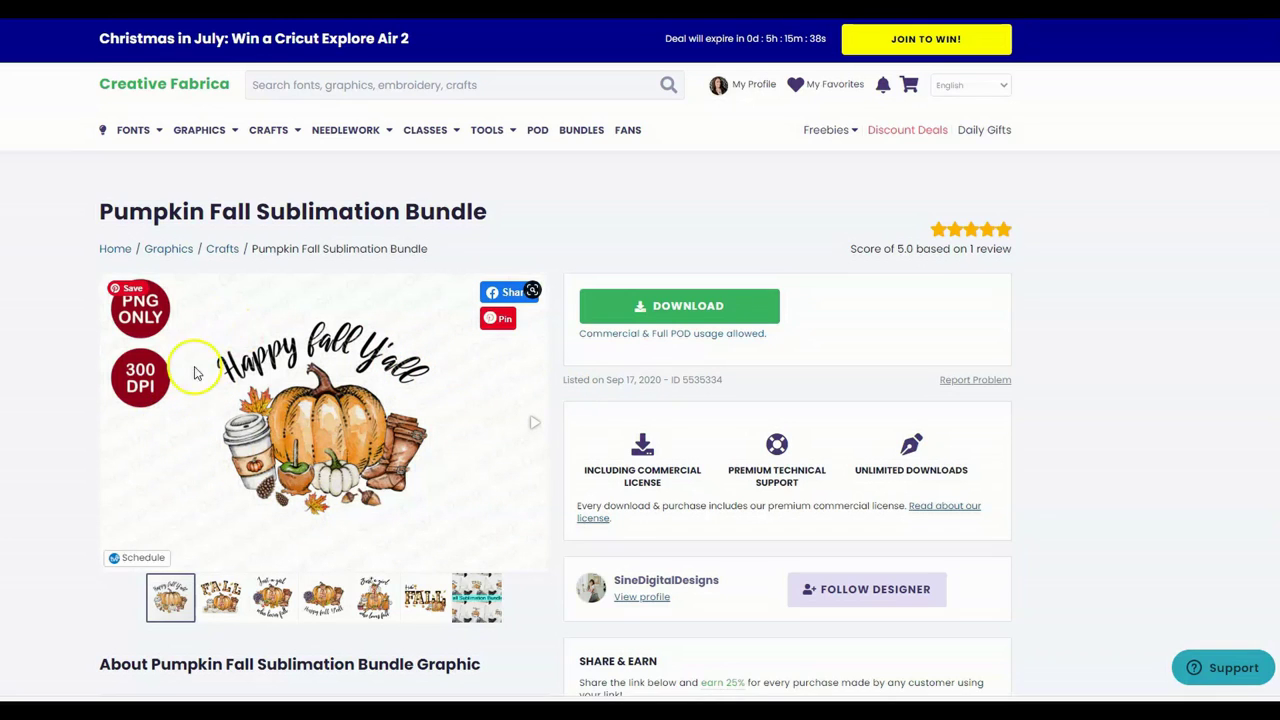
pyautogui.moveTo(745, 455)
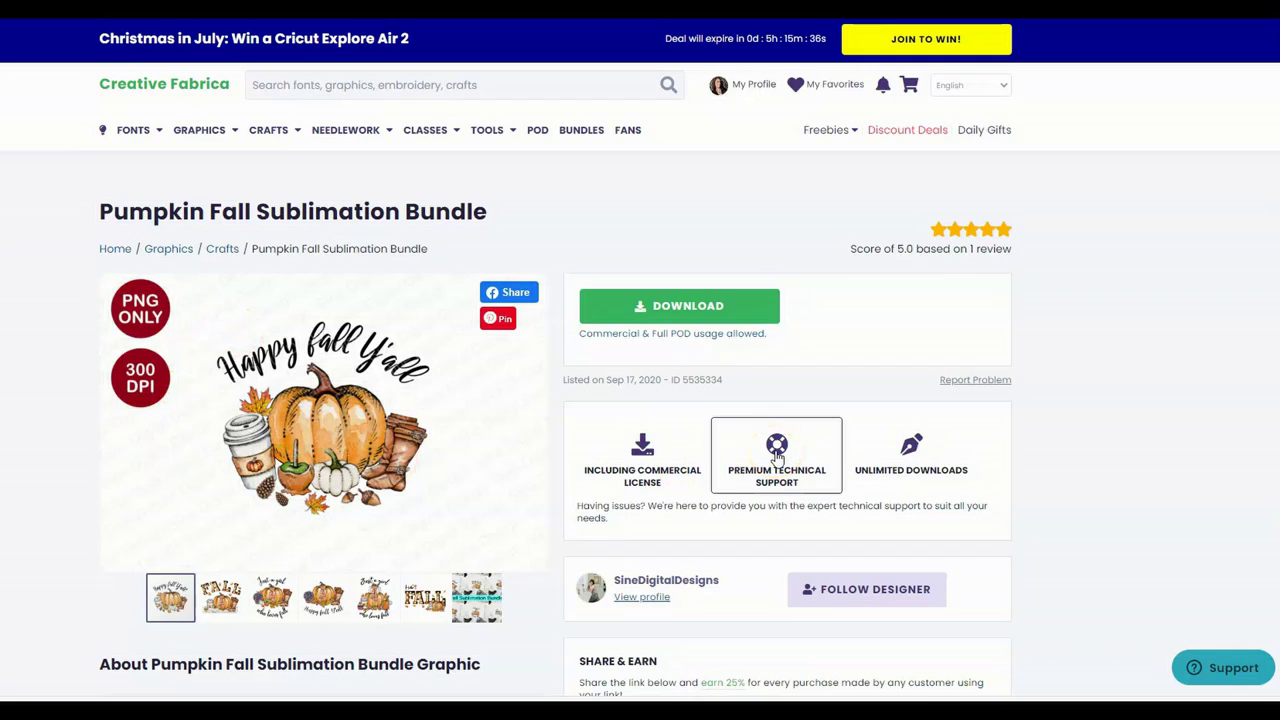
pyautogui.moveTo(247, 452)
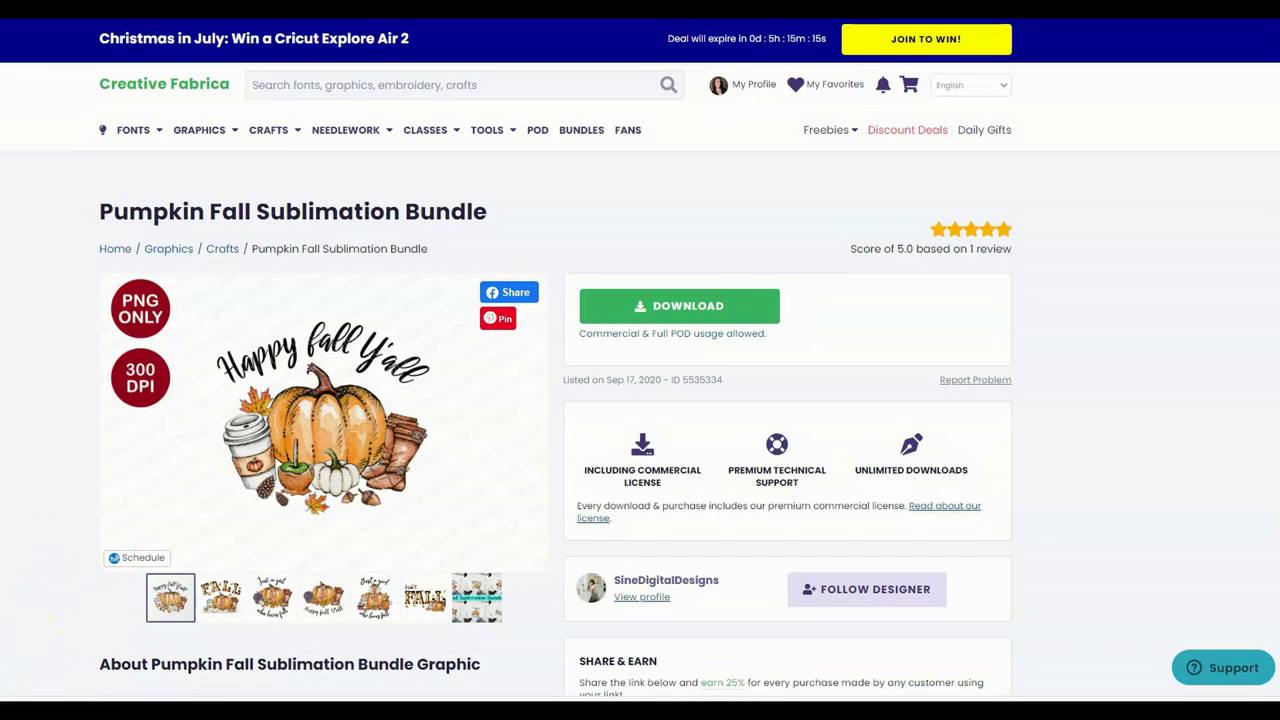
# Step: Download the Pumpkin Fall Sublimation Bundle
pyautogui.click(700, 311)
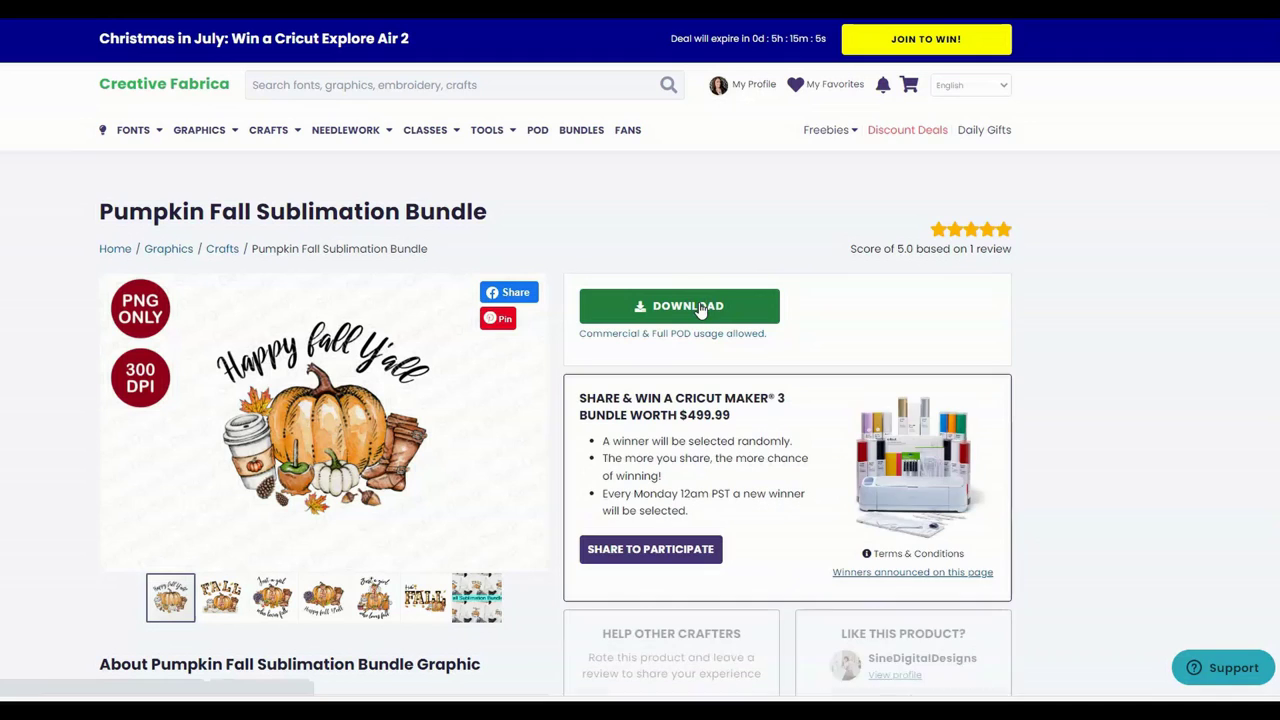
pyautogui.click(690, 221)
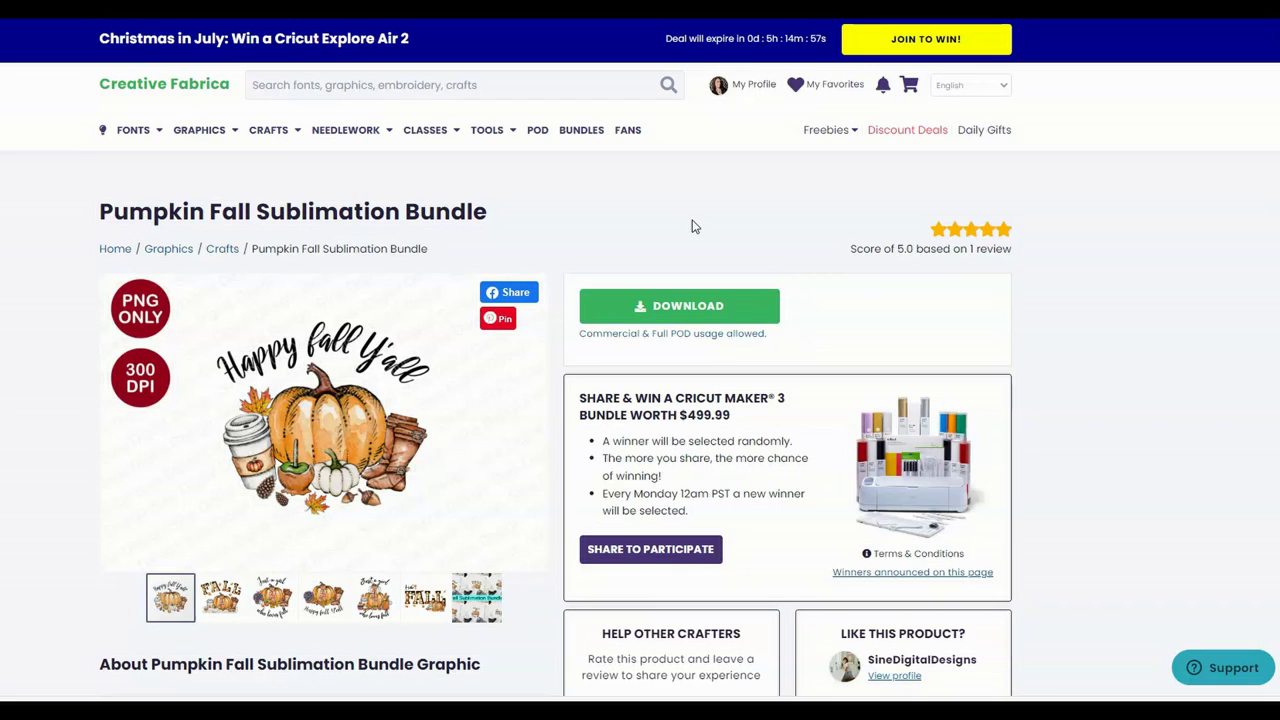
pyautogui.click(352, 372)
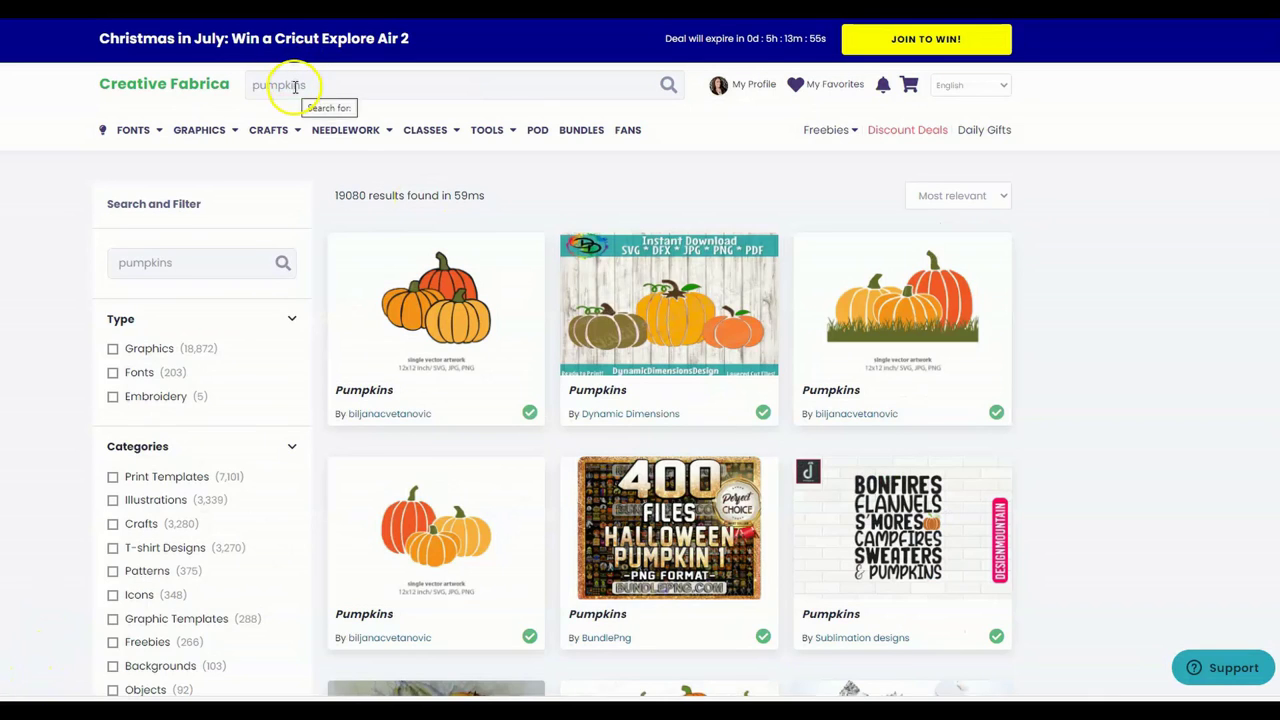
# Step: Look through the print-on-demand "pumpkins" results and open the Halloween Pumpkins Vector Clipart by Ka Design
pyautogui.scroll(-6, 35, 450)
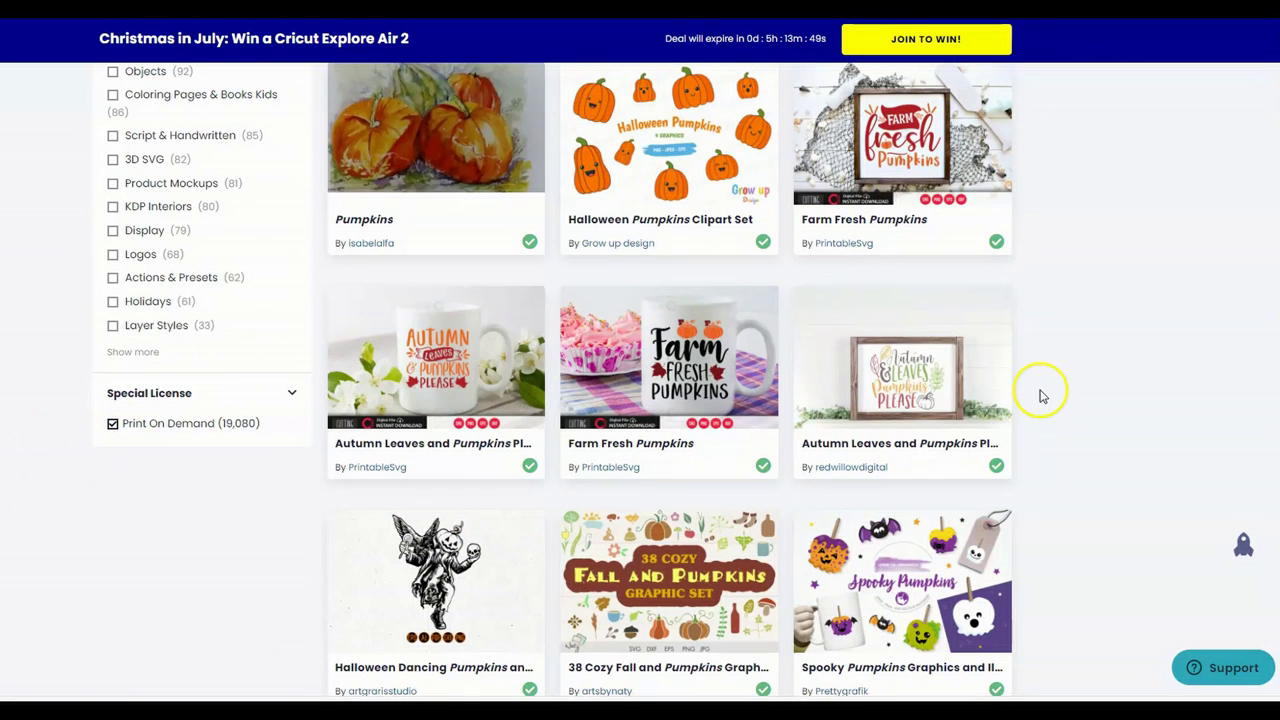
pyautogui.scroll(-6, 1114, 443)
pyautogui.scroll(-8, 1118, 449)
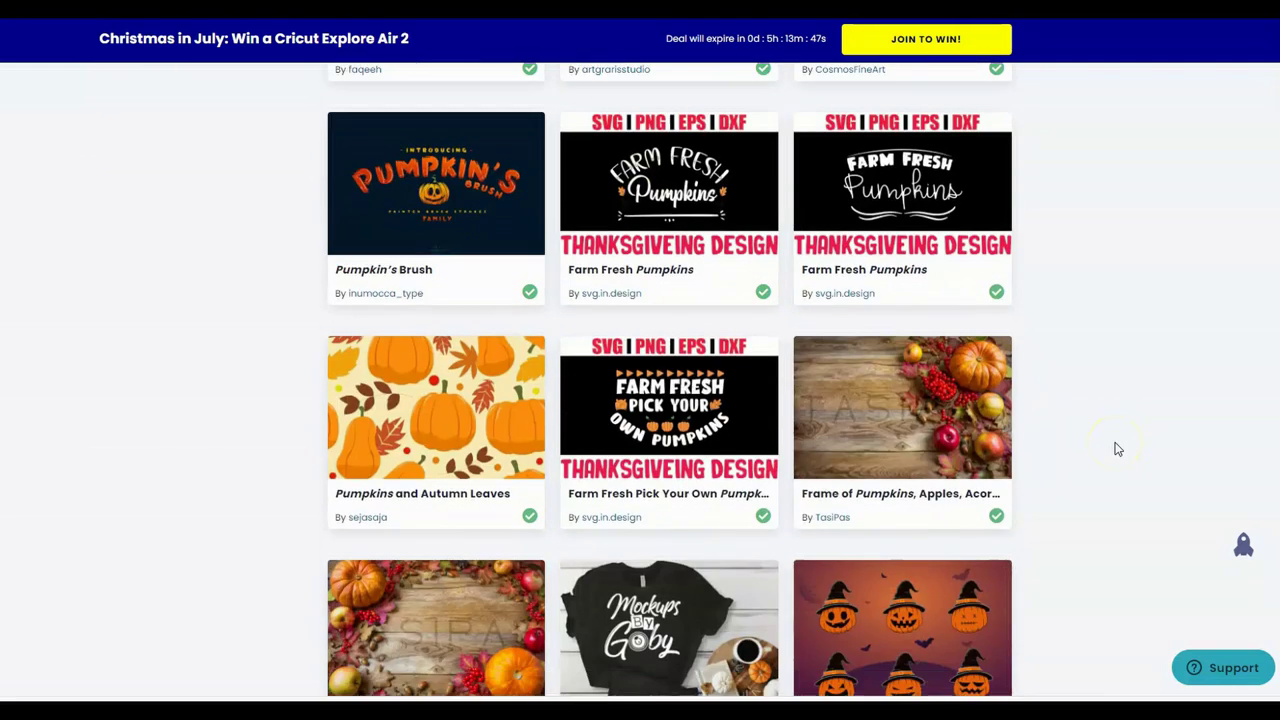
pyautogui.scroll(-13, 1118, 449)
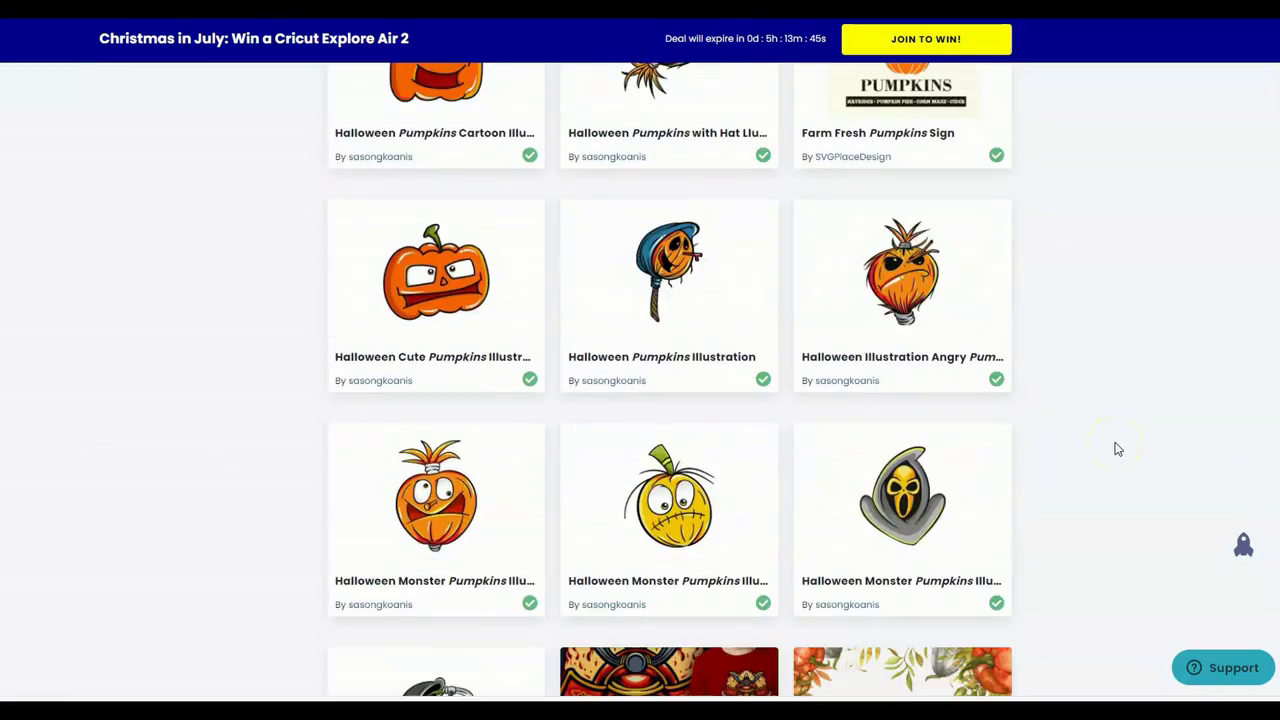
pyautogui.scroll(-12, 1118, 449)
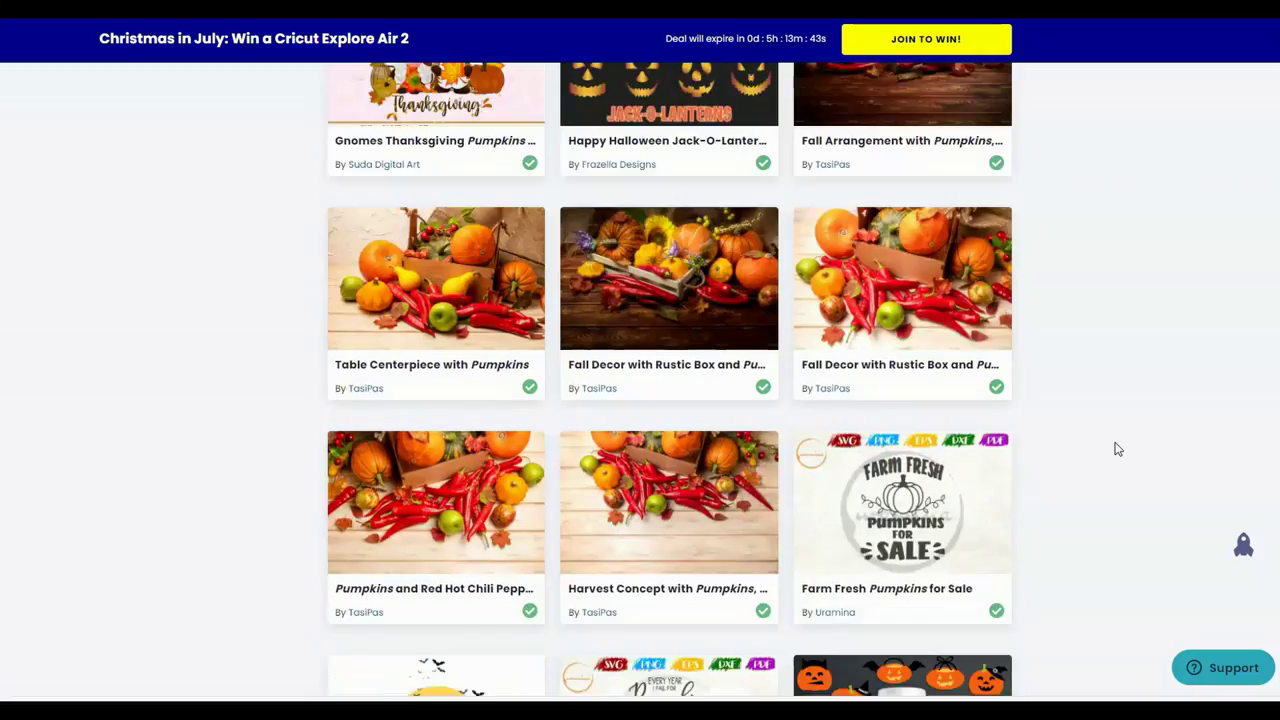
pyautogui.scroll(-7, 1118, 449)
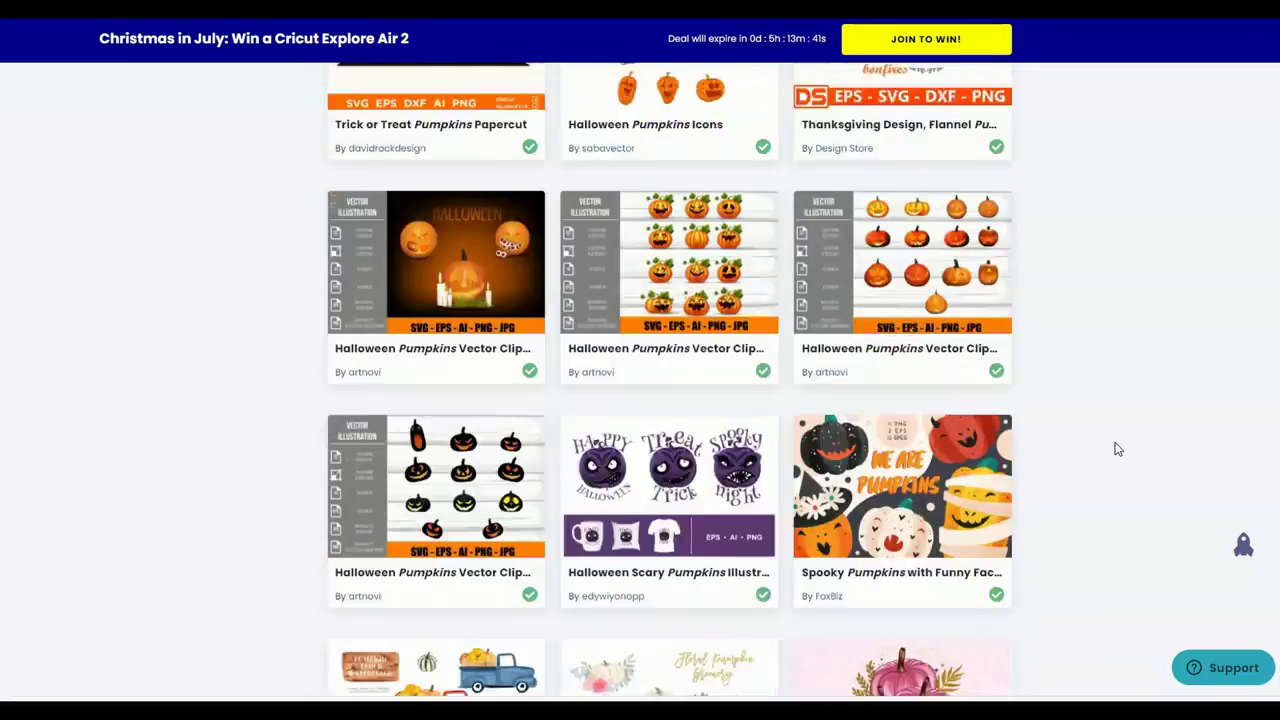
pyautogui.scroll(1, 1118, 449)
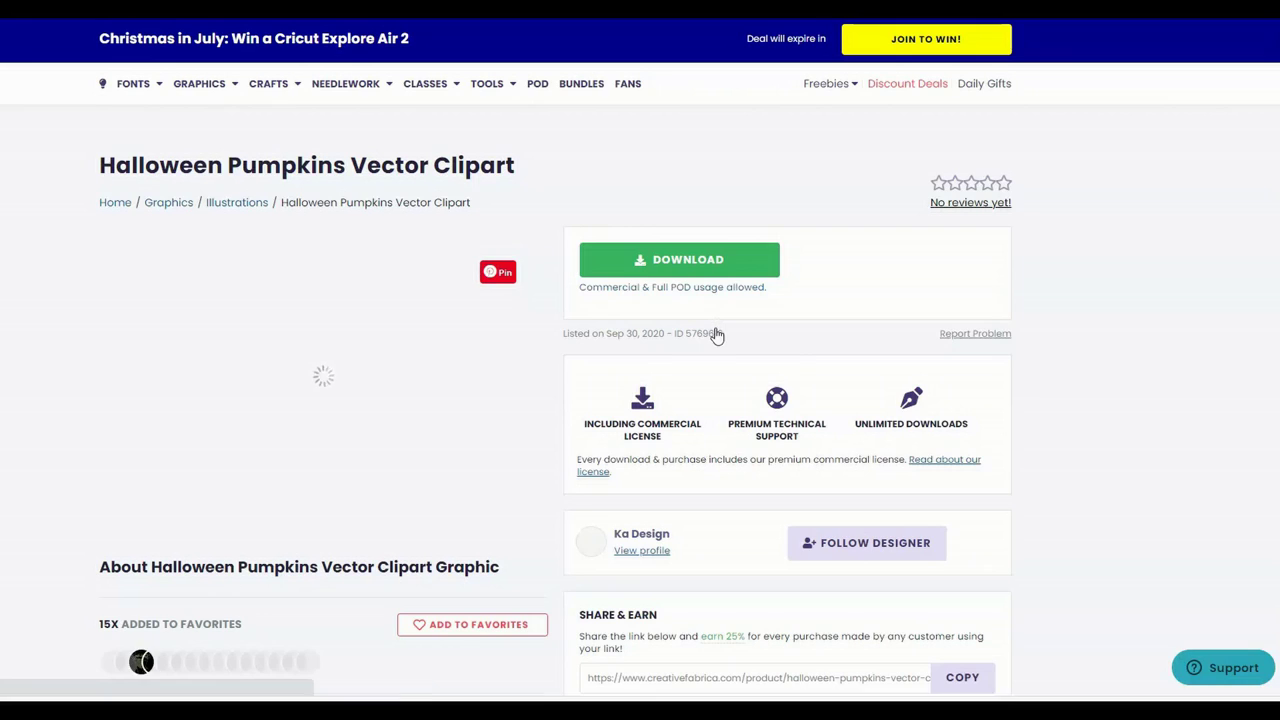
# Step: Check the Halloween Pumpkins Vector Clipart's commercial and full POD usage note and download the clipart
pyautogui.click(720, 384)
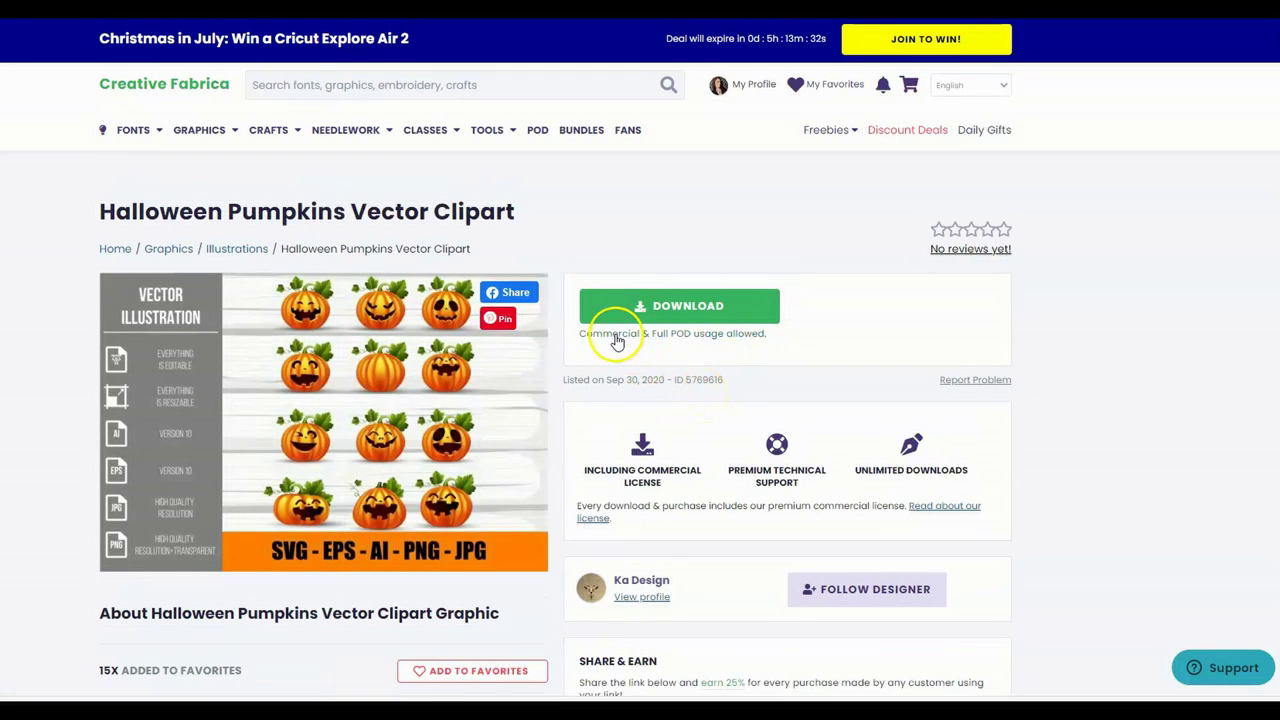
pyautogui.click(721, 347)
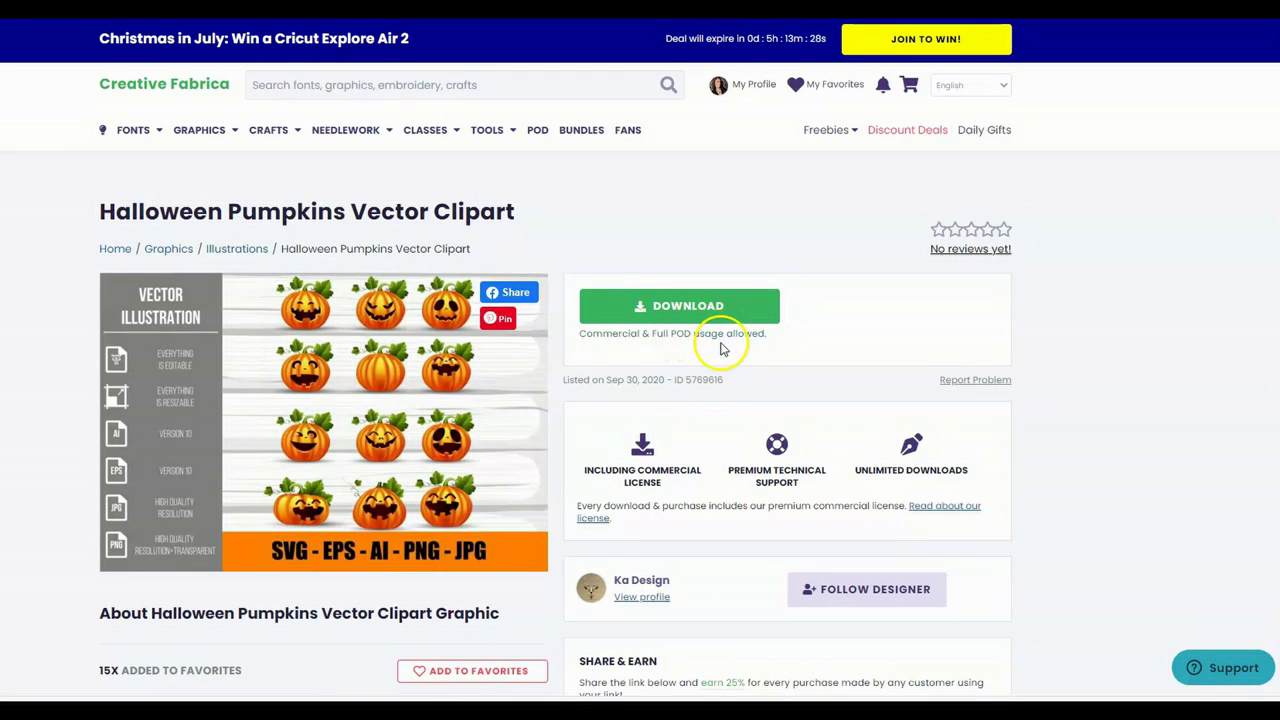
pyautogui.click(685, 305)
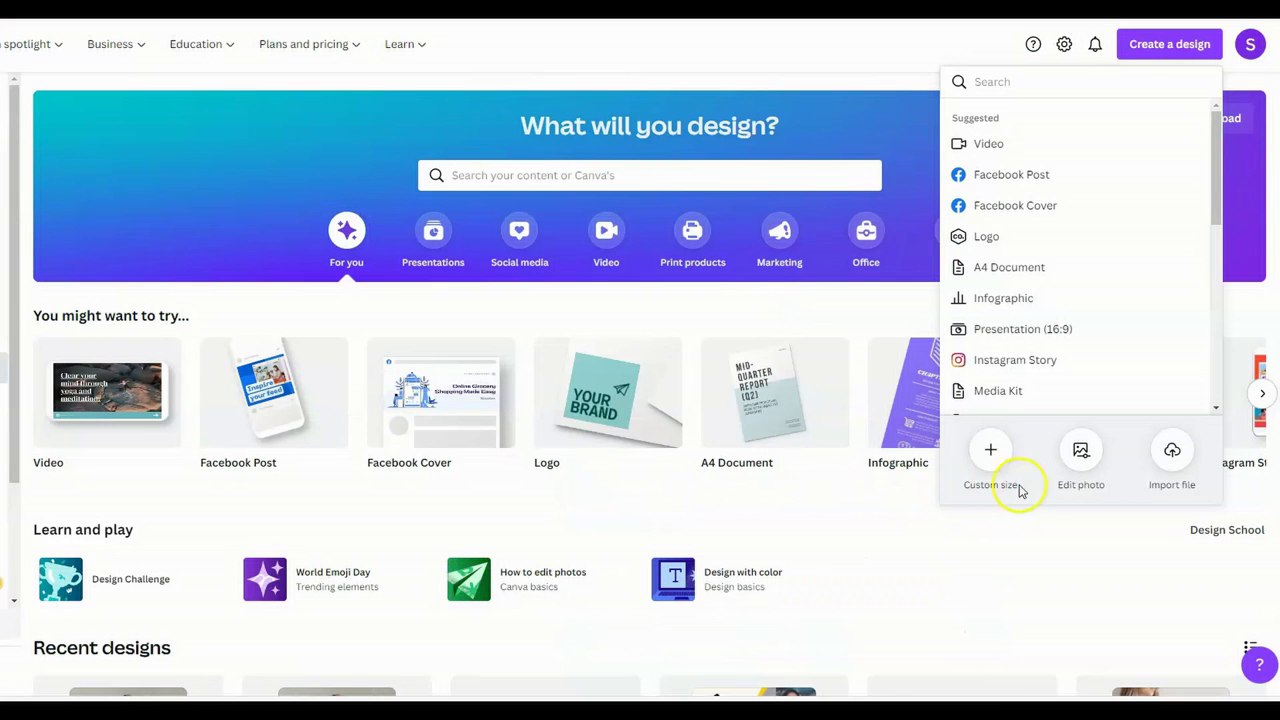
# Step: In Canva, create a new custom-size design of 3600 × 4800 px
pyautogui.click(993, 449)
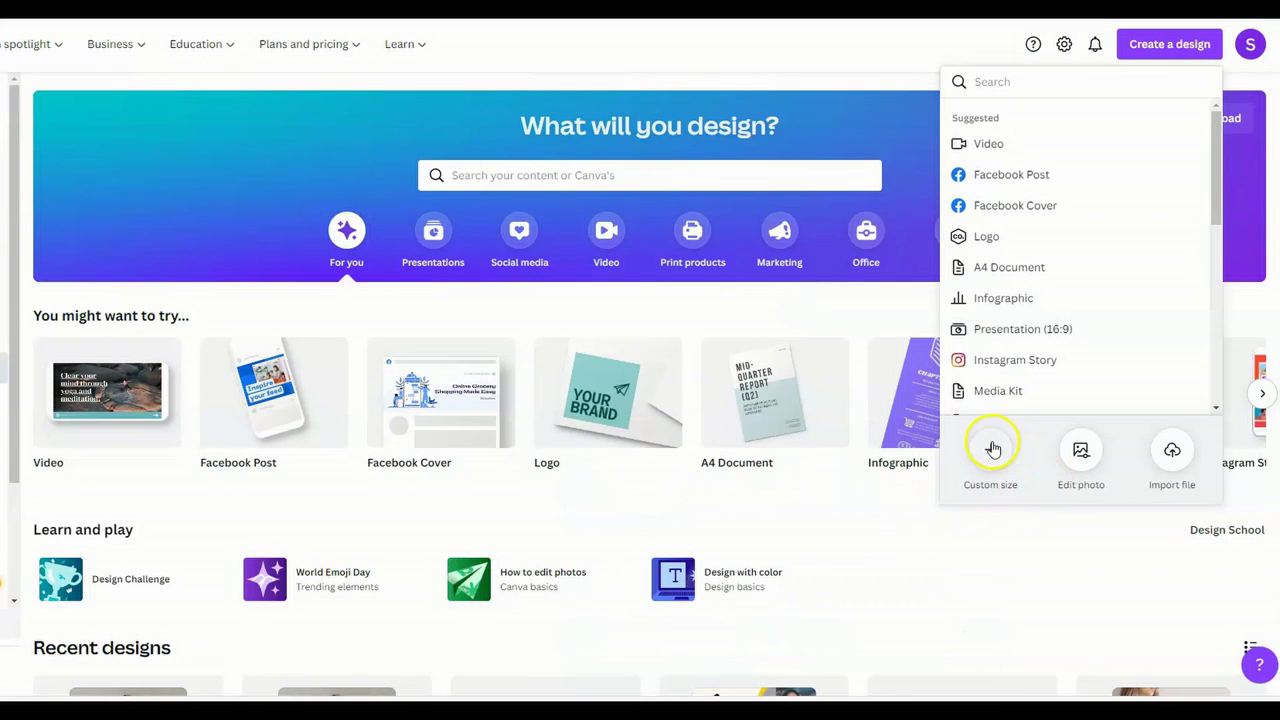
pyautogui.click(978, 174)
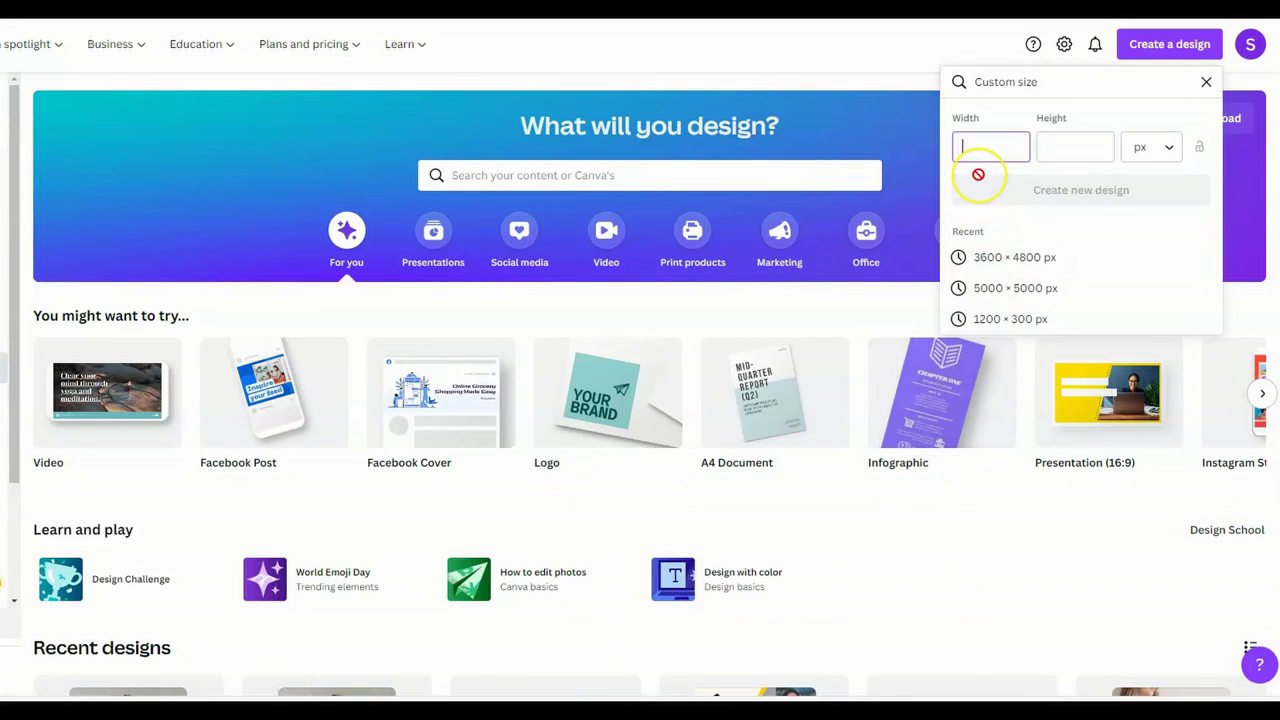
pyautogui.click(997, 200)
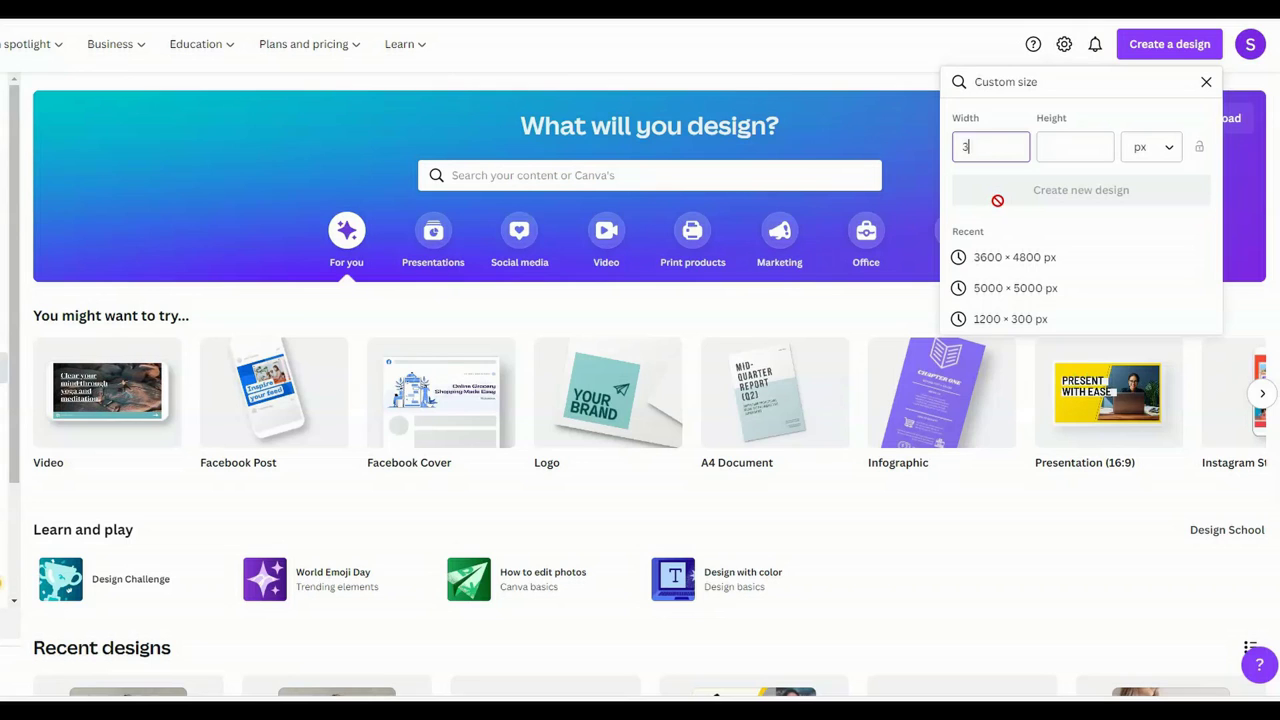
pyautogui.click(1071, 149)
pyautogui.write('4800')
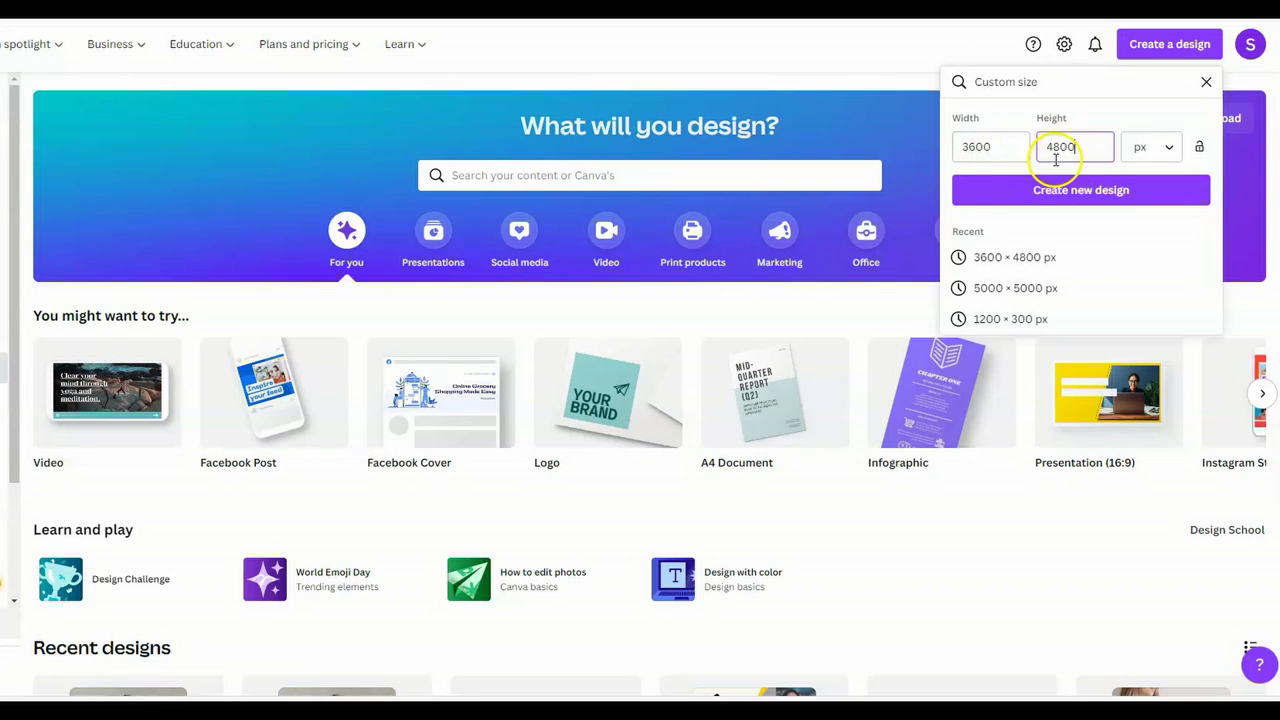
pyautogui.click(1106, 191)
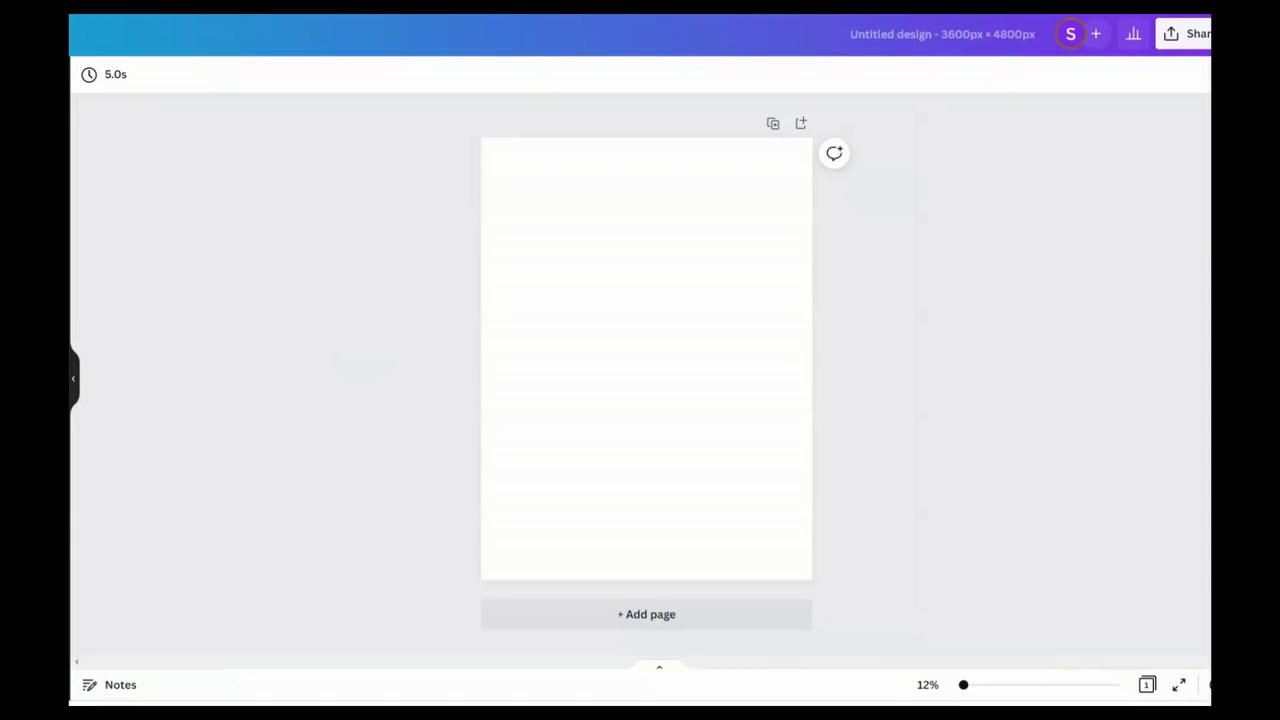
# Step: Add the Happy Fall Y'all pumpkin image to the blank page and enlarge it to nearly the full page width
pyautogui.hotkey('ctrl', 'v')
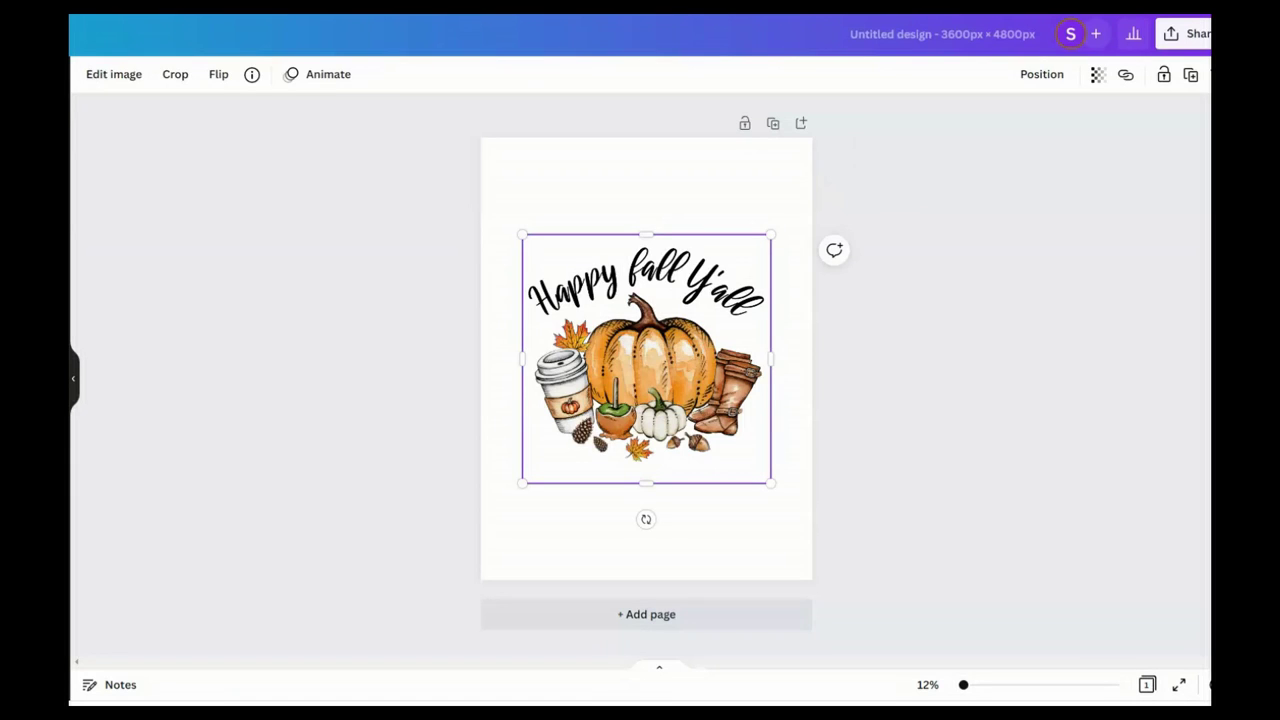
pyautogui.moveTo(771, 480); pyautogui.dragTo(800, 518)
pyautogui.moveTo(522, 235); pyautogui.dragTo(484, 206)
pyautogui.click(935, 387)
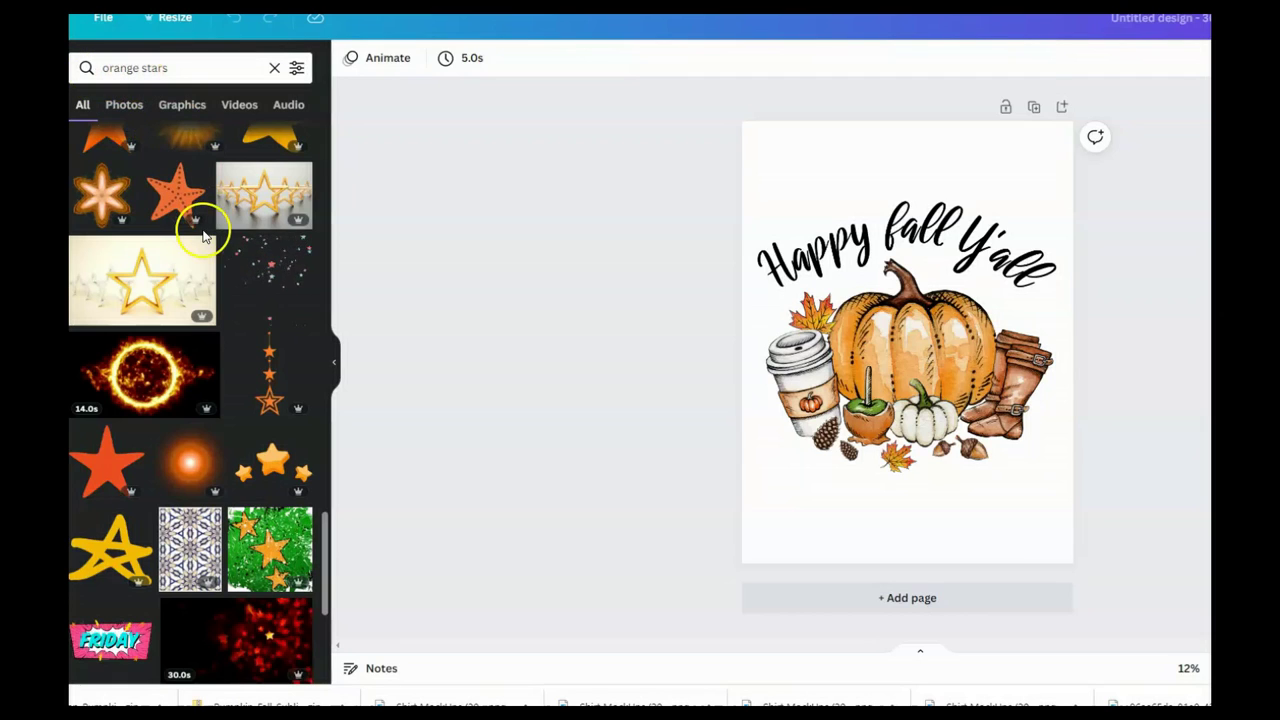
# Step: Add the three-orange-stars graphic, shrink and tilt it, and place it between the word Y'all and the boots
pyautogui.click(268, 470)
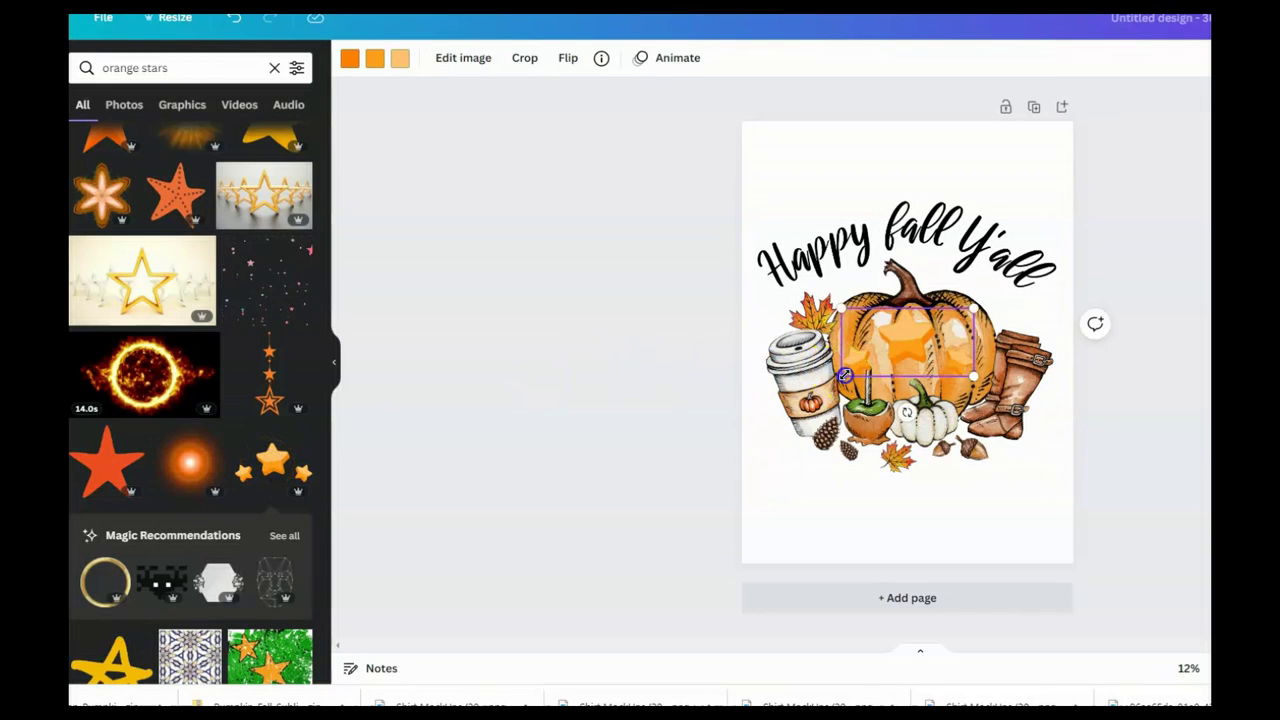
pyautogui.moveTo(845, 375); pyautogui.dragTo(912, 366)
pyautogui.moveTo(937, 325); pyautogui.dragTo(995, 366)
pyautogui.click(995, 366)
pyautogui.click(1028, 306)
pyautogui.moveTo(1028, 306); pyautogui.dragTo(1035, 313)
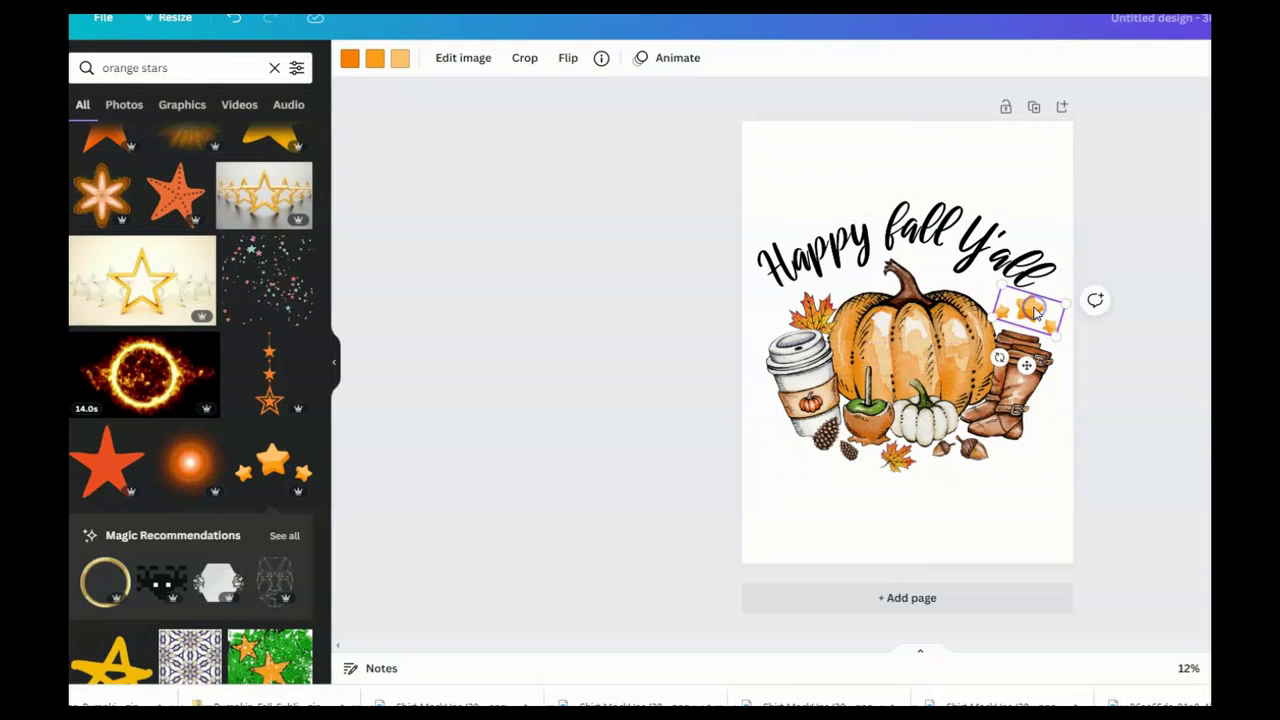
# Step: Place tilted copies of the stars graphic below the coffee cup, below the boots and above the word Happy
pyautogui.click(798, 470)
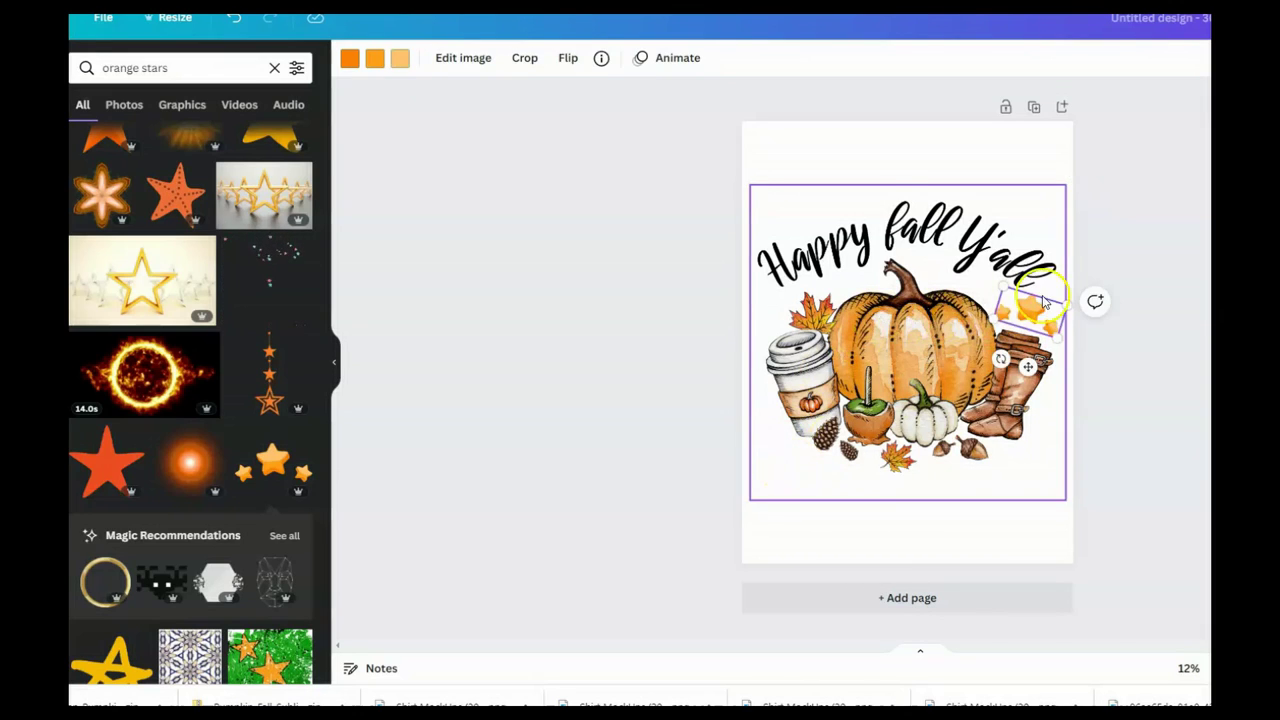
pyautogui.moveTo(1005, 330); pyautogui.dragTo(812, 466)
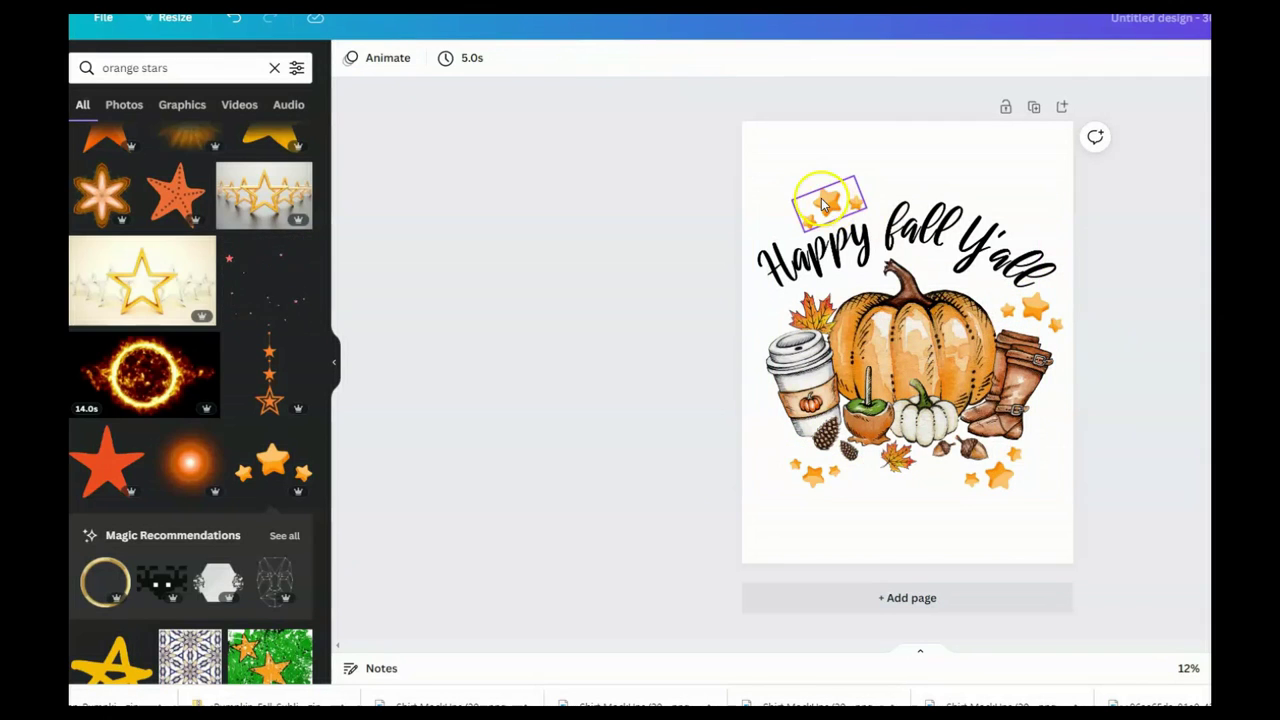
pyautogui.moveTo(1025, 300); pyautogui.dragTo(1032, 317)
pyautogui.click(545, 435)
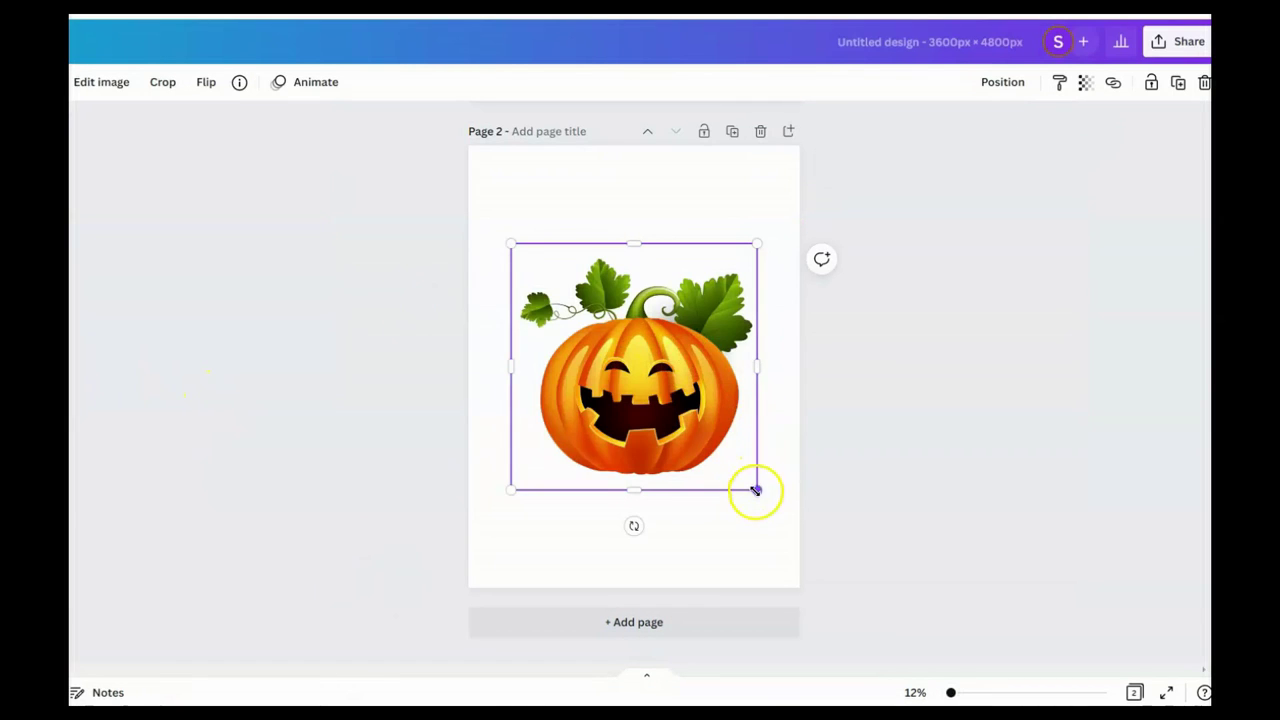
# Step: On page 2, shrink the two jack-o'-lantern images and place them side by side in the upper half of the page
pyautogui.moveTo(756, 490); pyautogui.dragTo(651, 386)
pyautogui.moveTo(584, 338); pyautogui.dragTo(552, 338)
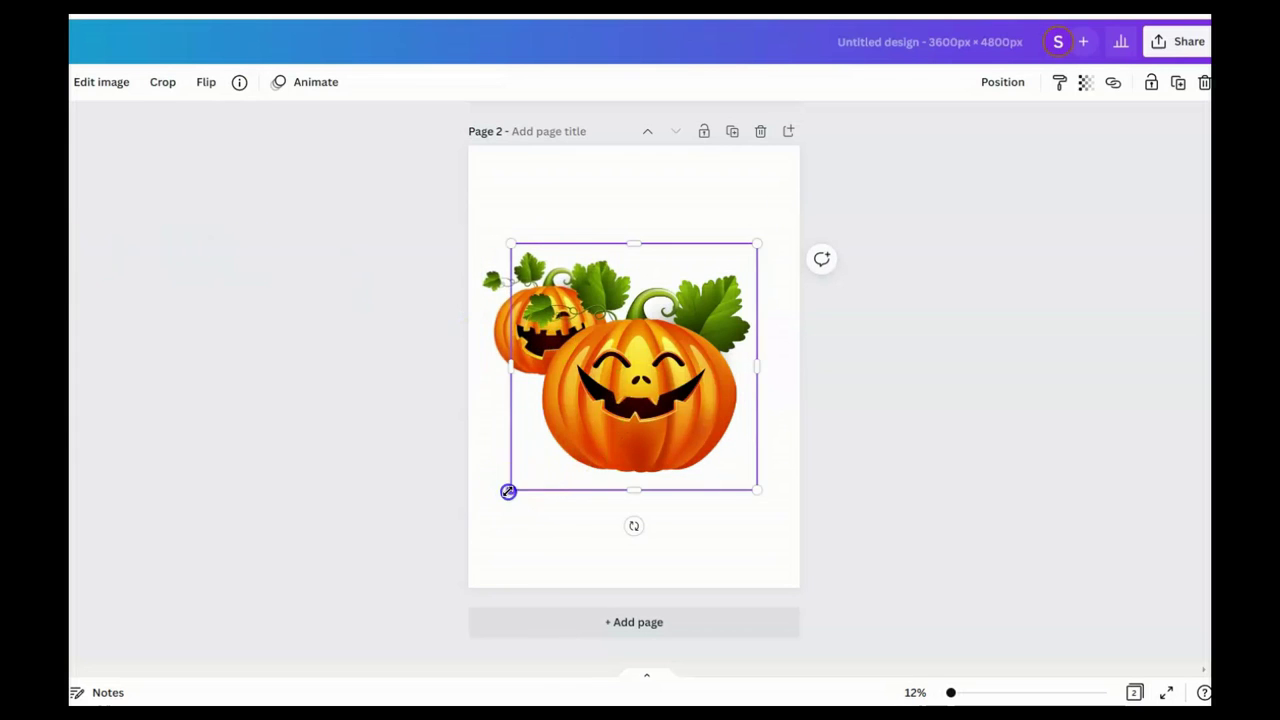
pyautogui.moveTo(509, 489); pyautogui.dragTo(629, 417)
pyautogui.moveTo(678, 349); pyautogui.dragTo(716, 357)
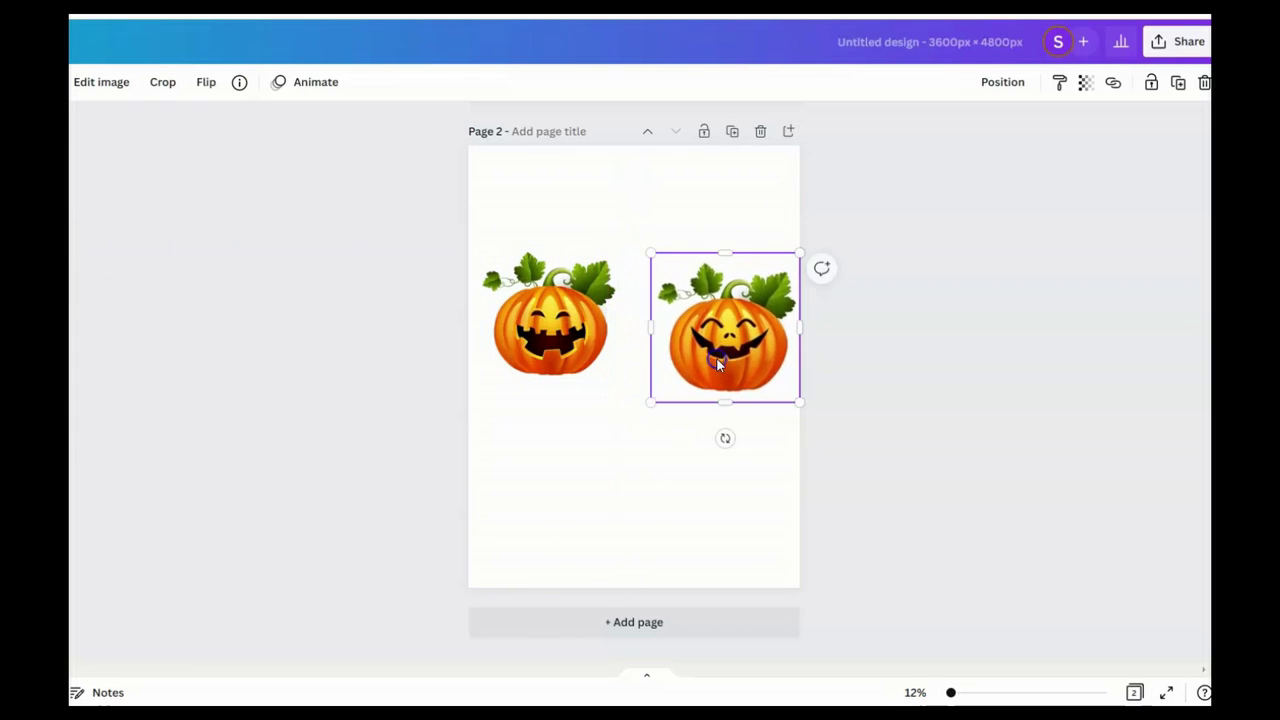
# Step: Reduce both jack-o'-lanterns further and set them at opposite side edges of page 2, leaving a wide gap between them
pyautogui.moveTo(552, 320); pyautogui.dragTo(538, 318)
pyautogui.moveTo(606, 244); pyautogui.dragTo(578, 271)
pyautogui.click(661, 398)
pyautogui.moveTo(661, 400); pyautogui.dragTo(689, 374)
pyautogui.moveTo(736, 329); pyautogui.dragTo(722, 356)
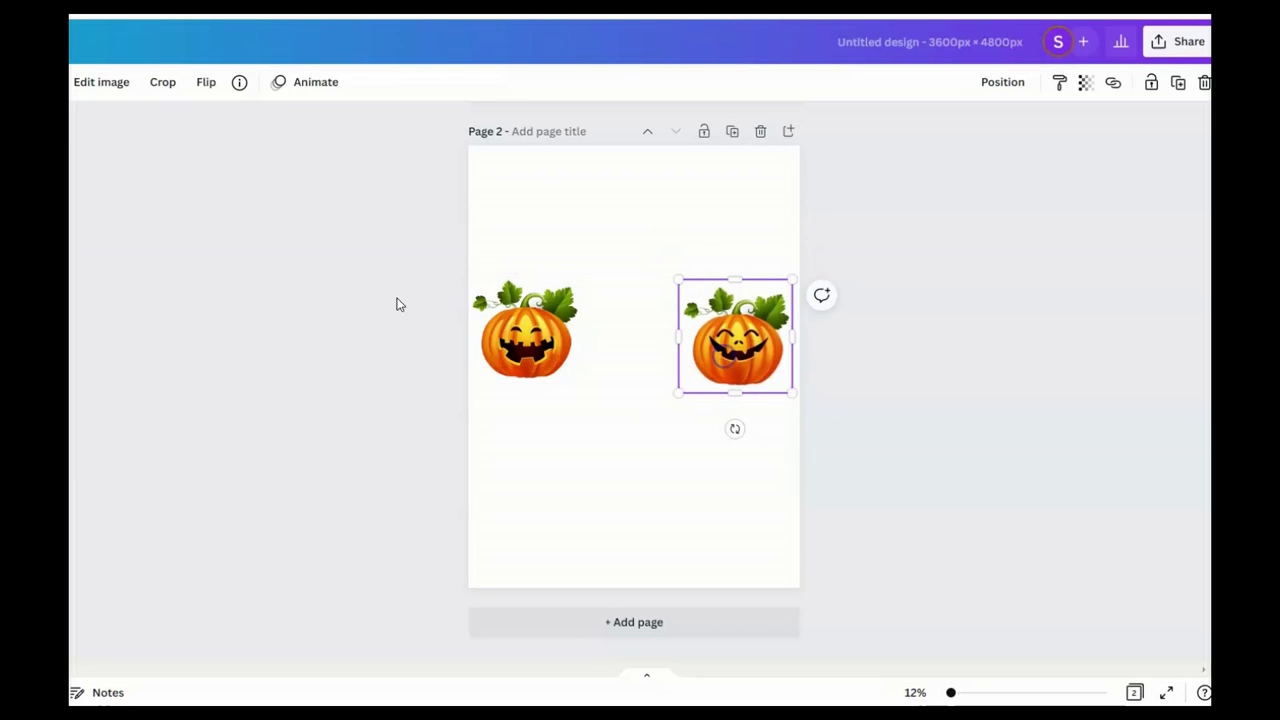
# Step: Paste a third jack-o'-lantern image, shrink it and fit it between the other two to form an even row on page 2
pyautogui.hotkey('ctrl', 'v')
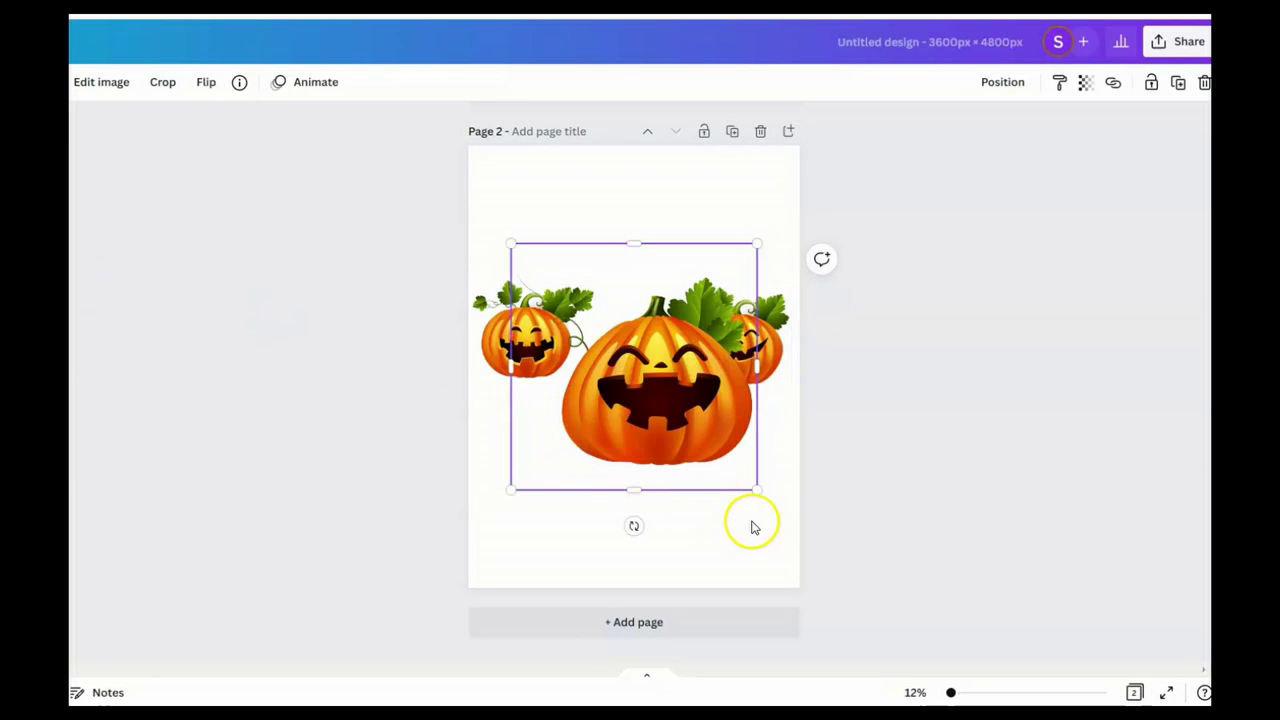
pyautogui.moveTo(757, 490); pyautogui.dragTo(623, 397)
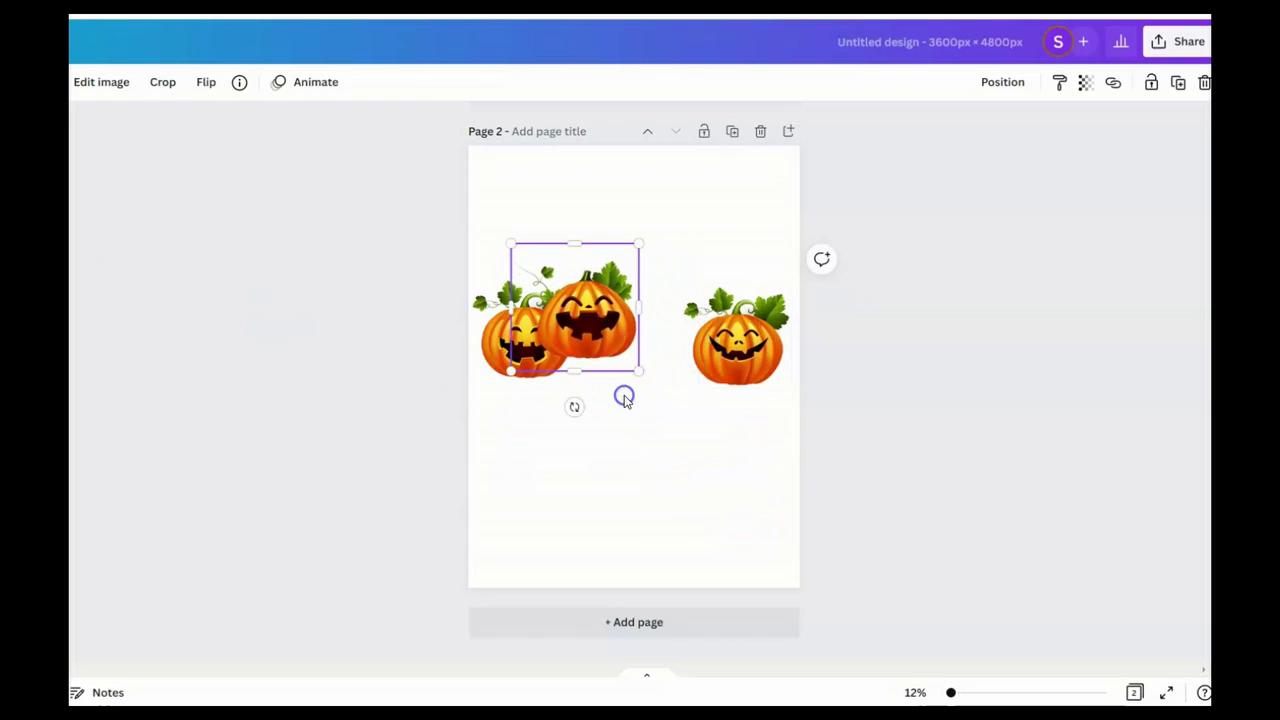
pyautogui.moveTo(594, 316); pyautogui.dragTo(641, 348)
pyautogui.moveTo(531, 334); pyautogui.dragTo(528, 334)
pyautogui.moveTo(756, 360); pyautogui.dragTo(757, 365)
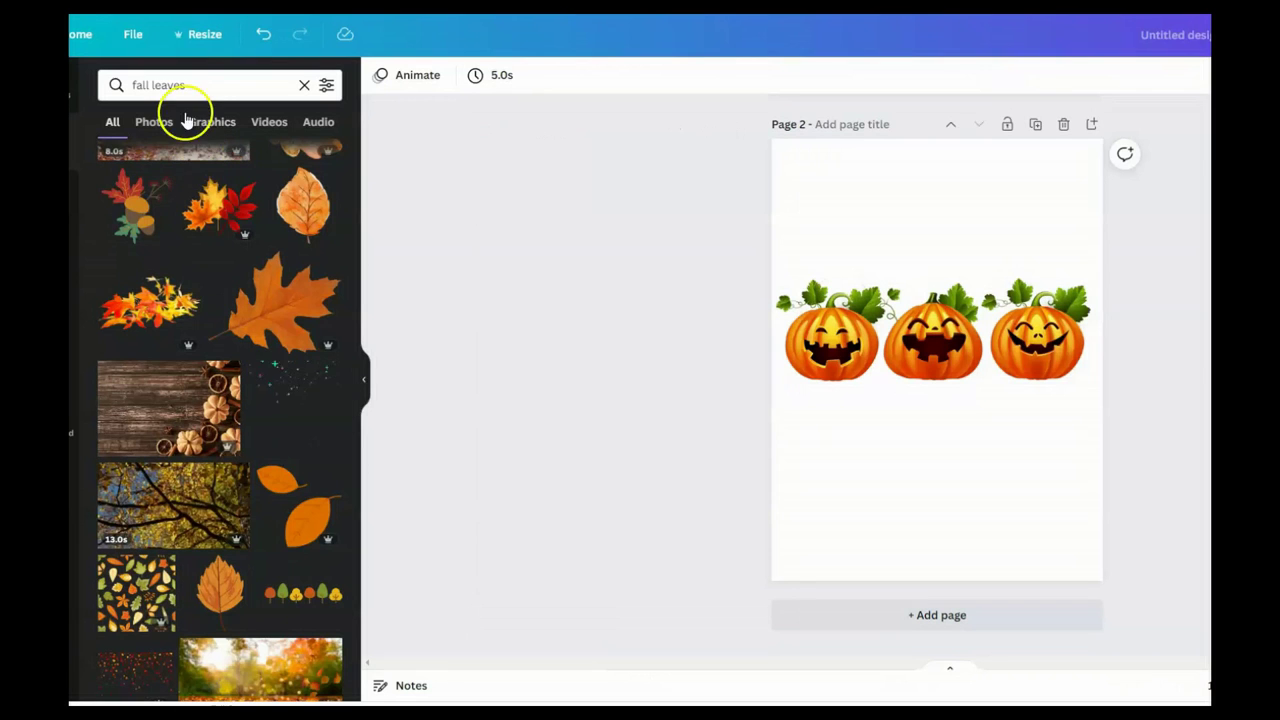
# Step: Add the graphic of two orange leaves from the fall leaves results and place it just above the jack-o'-lantern row
pyautogui.click(300, 508)
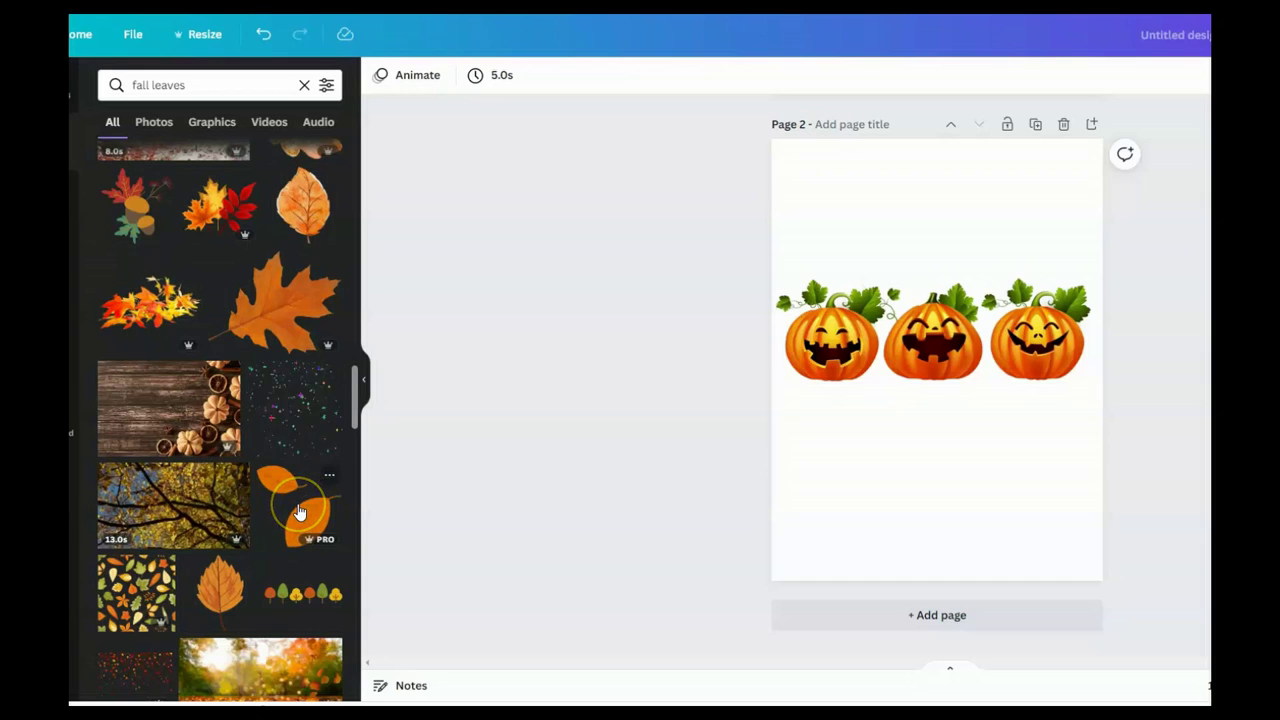
pyautogui.moveTo(868, 426); pyautogui.dragTo(920, 276)
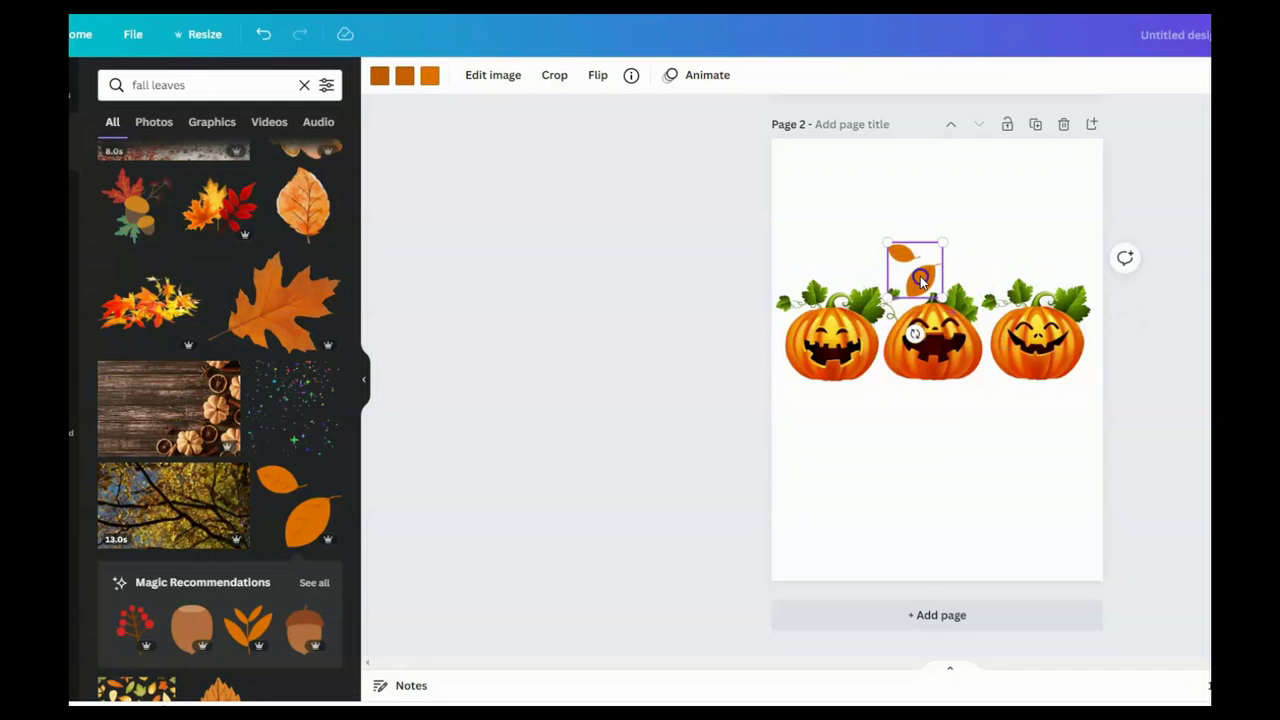
pyautogui.click(1020, 255)
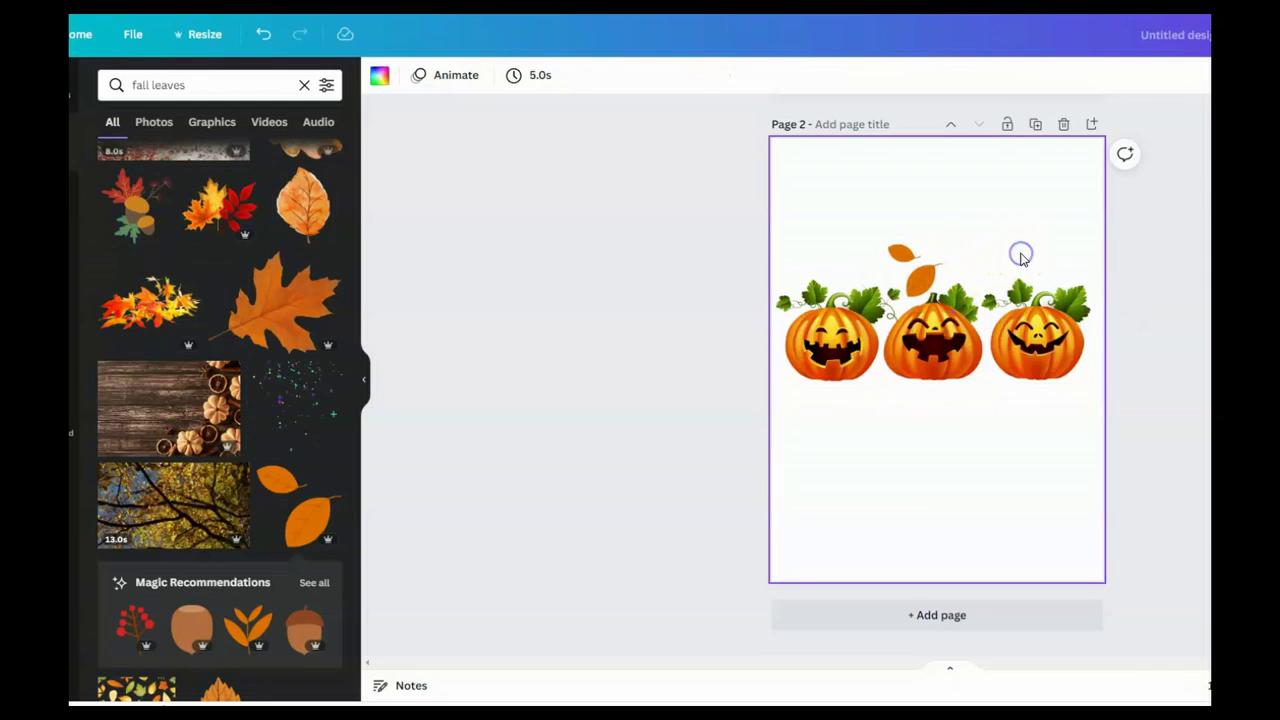
pyautogui.click(930, 279)
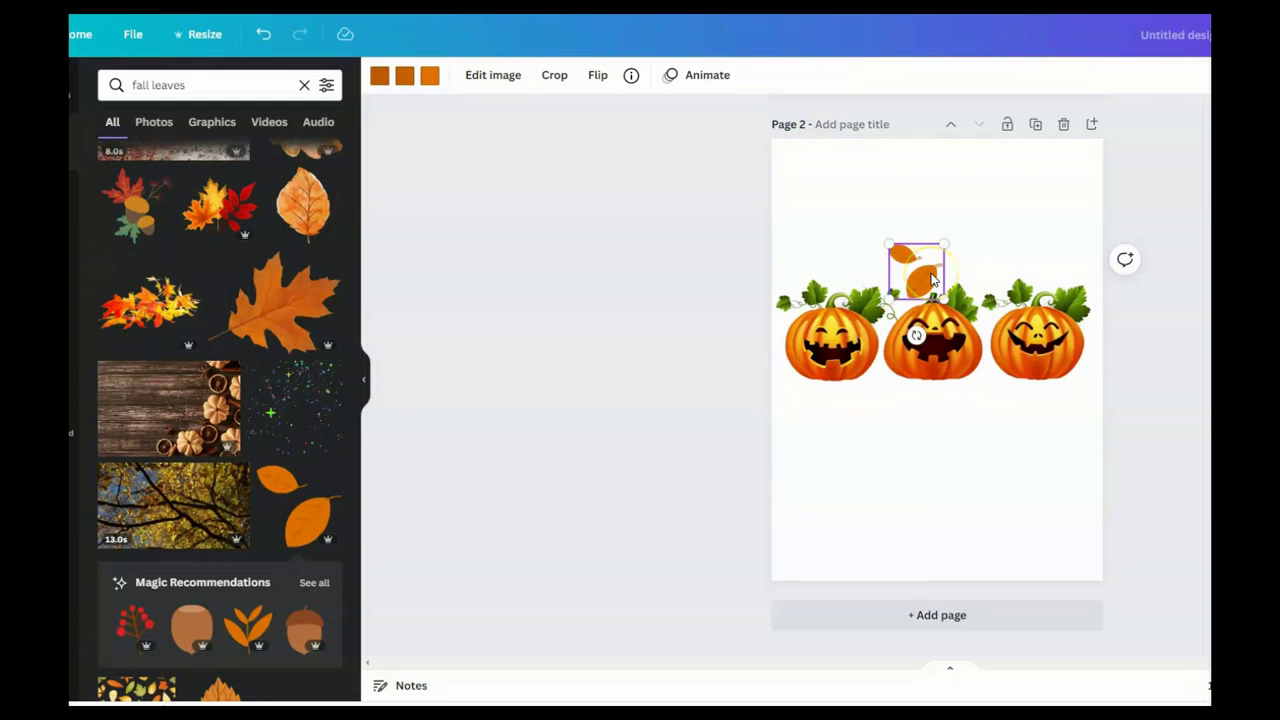
pyautogui.moveTo(931, 279); pyautogui.dragTo(1006, 254)
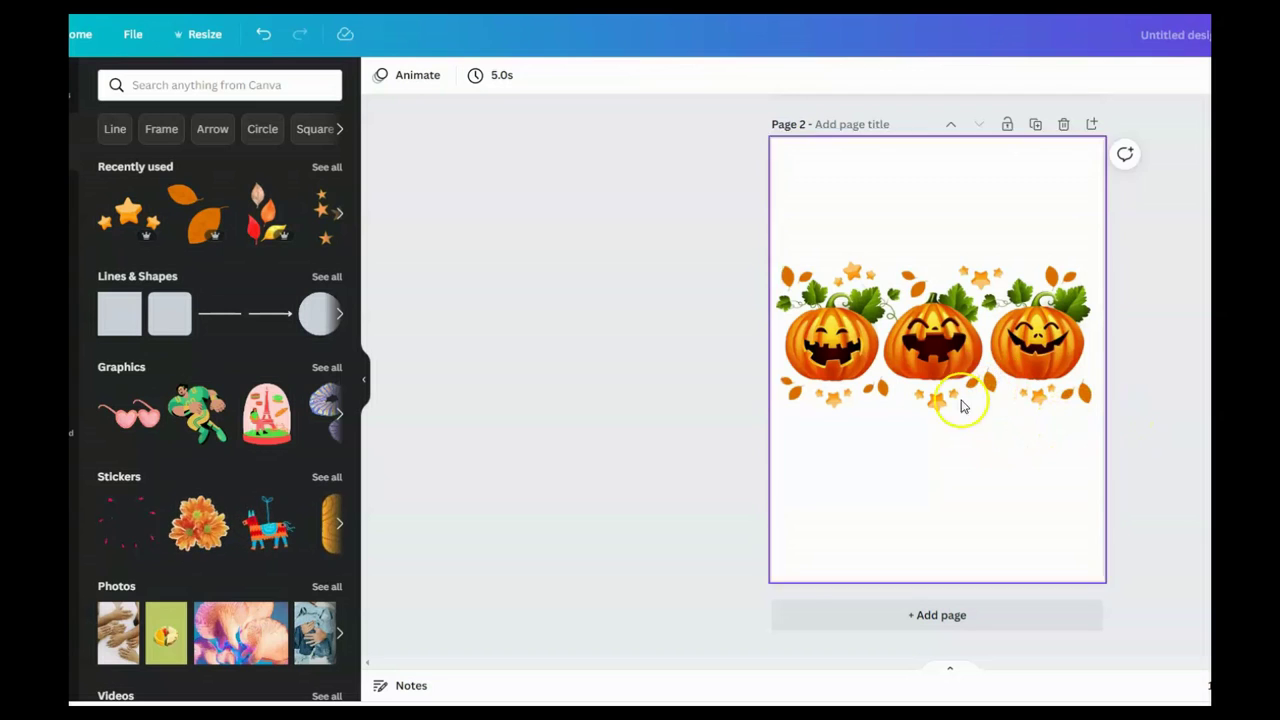
# Step: Shrink the stars graphic below the middle jack-o'-lantern and move it closer beneath the pumpkin
pyautogui.click(922, 406)
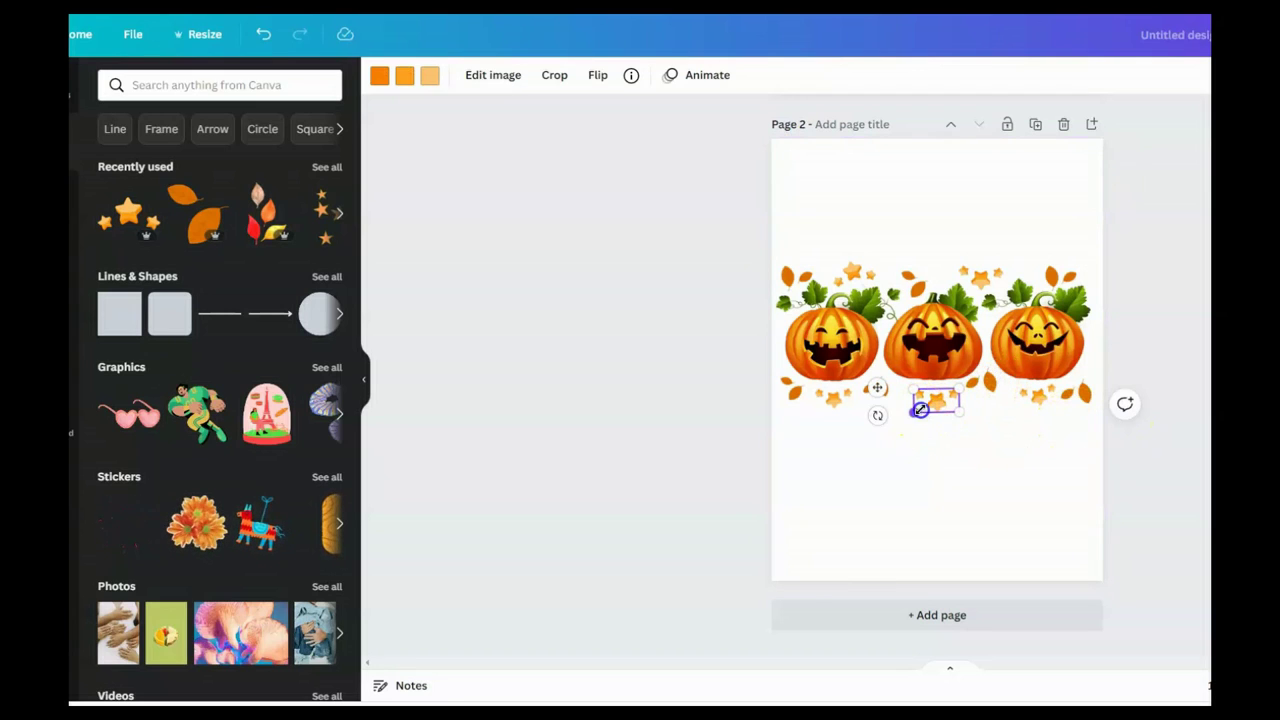
pyautogui.moveTo(916, 414)
pyautogui.mouseDown()
pyautogui.moveTo(826, 494)
pyautogui.moveTo(899, 443)
pyautogui.moveTo(931, 400)
pyautogui.mouseUp()
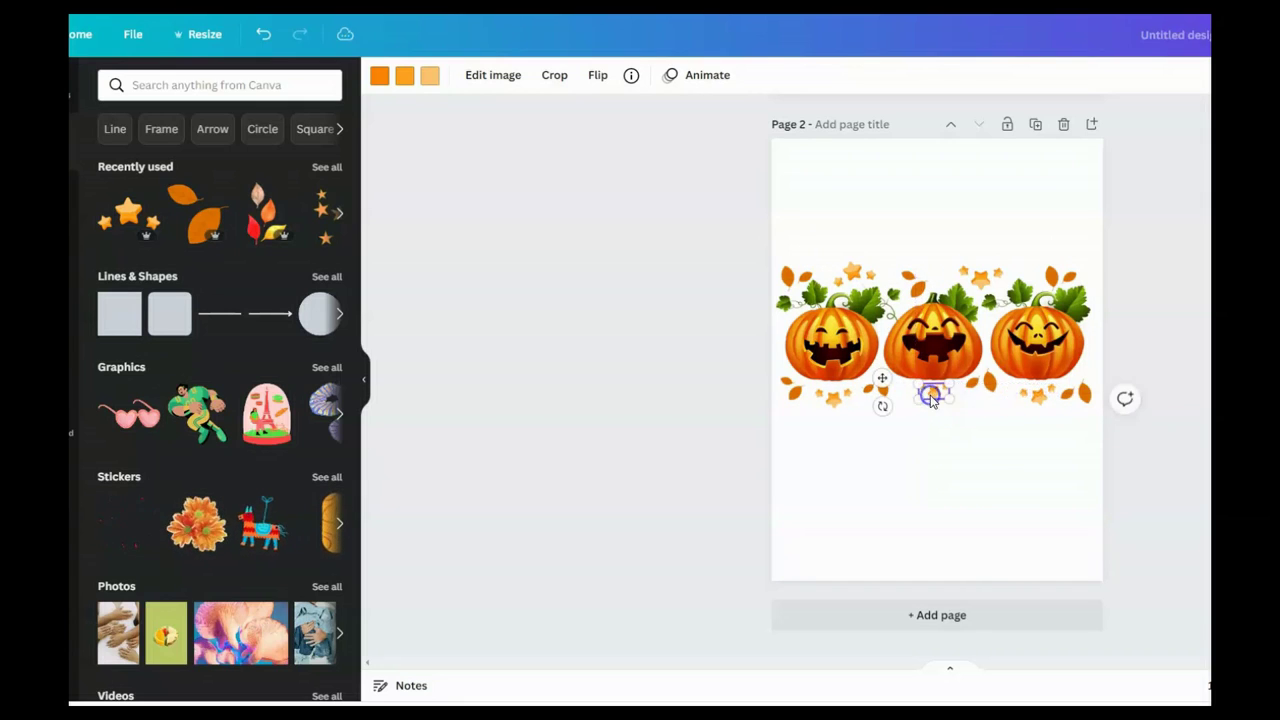
pyautogui.click(895, 464)
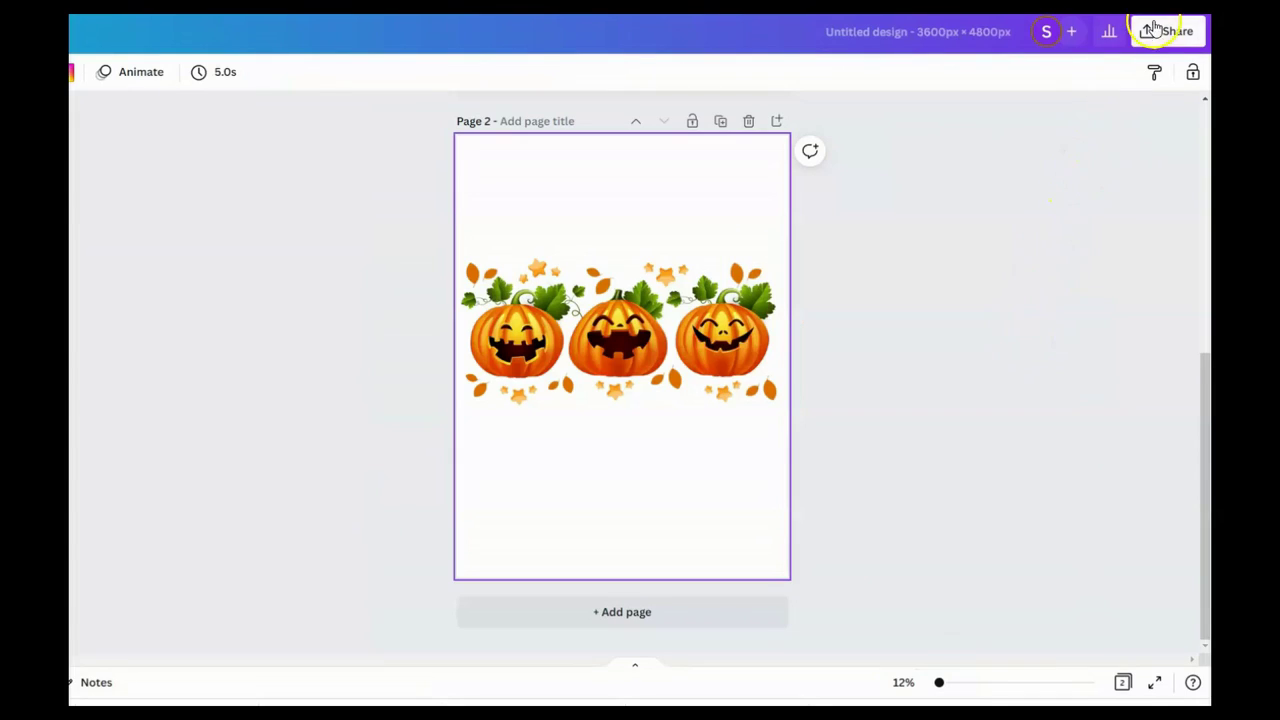
# Step: Set up a PNG download limited to Page 1, with a transparent background
pyautogui.click(1155, 34)
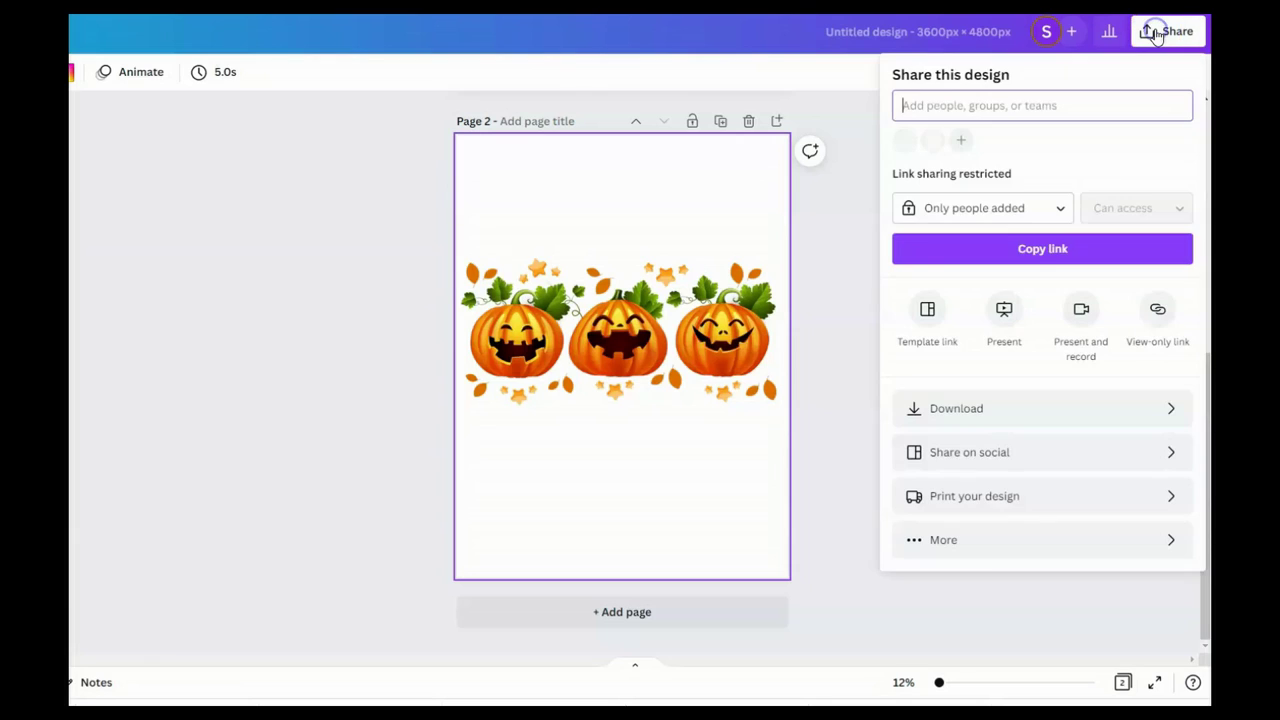
pyautogui.click(1171, 410)
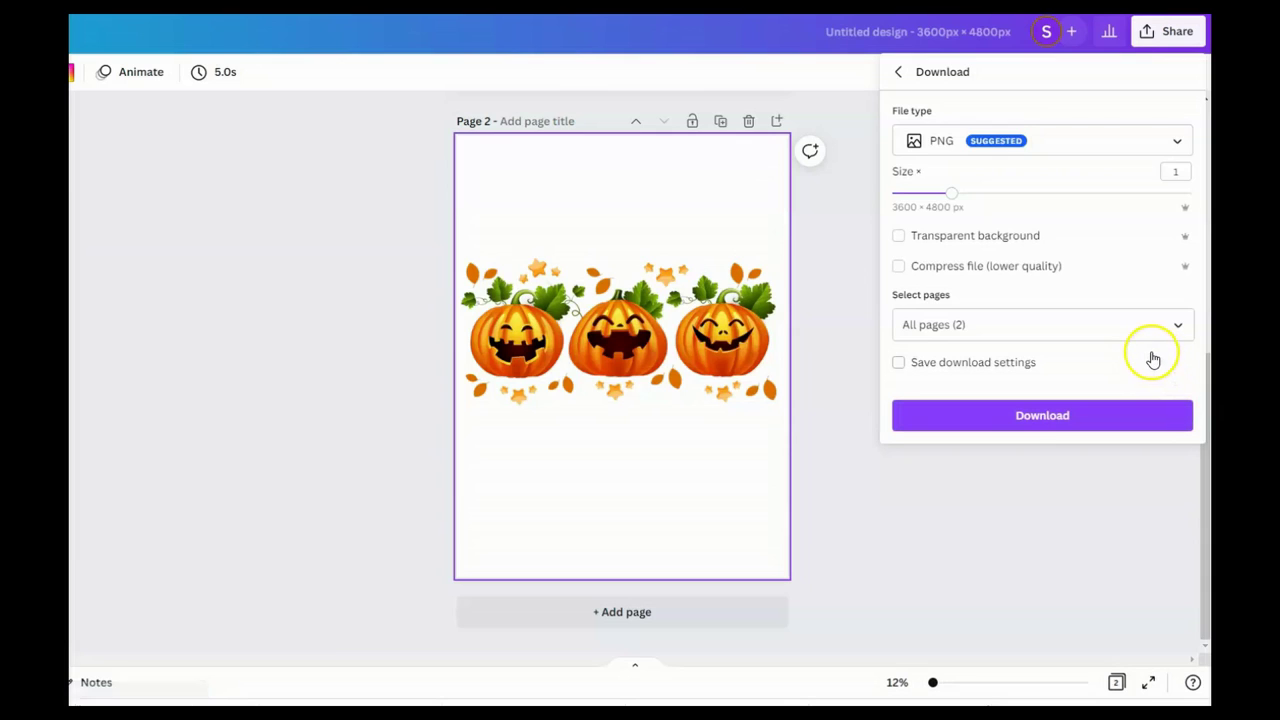
pyautogui.click(1173, 328)
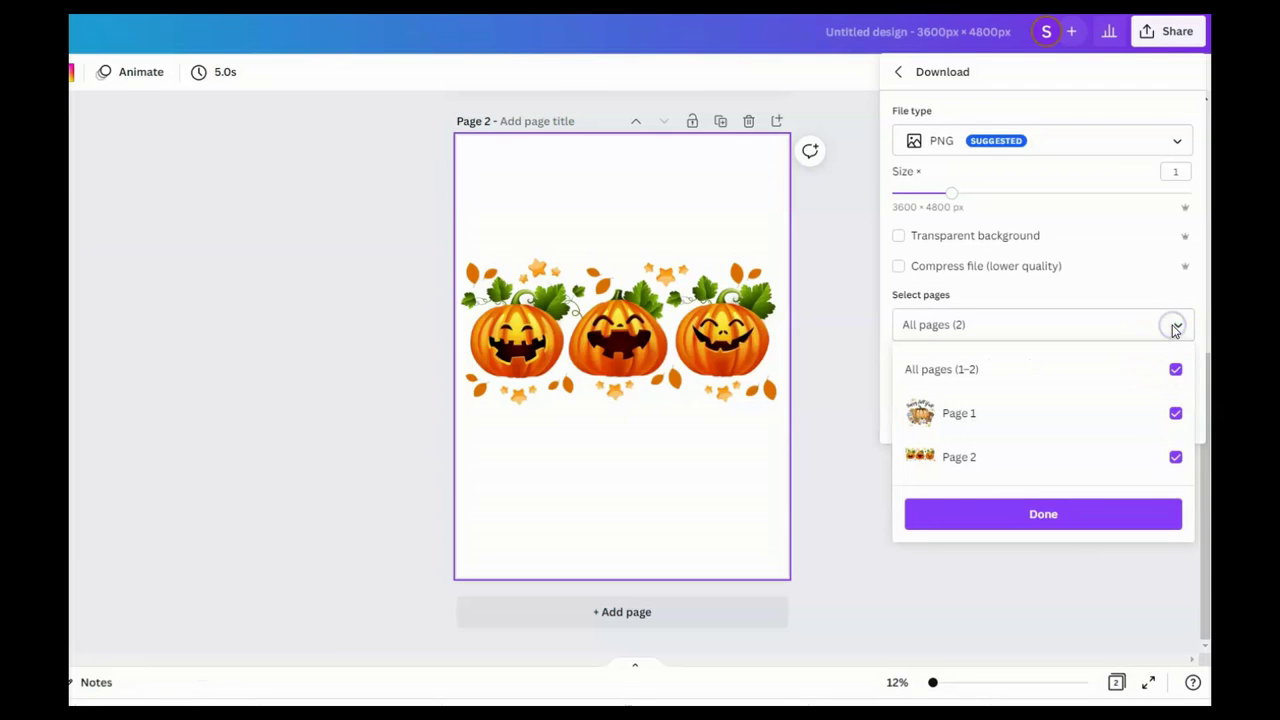
pyautogui.click(1175, 367)
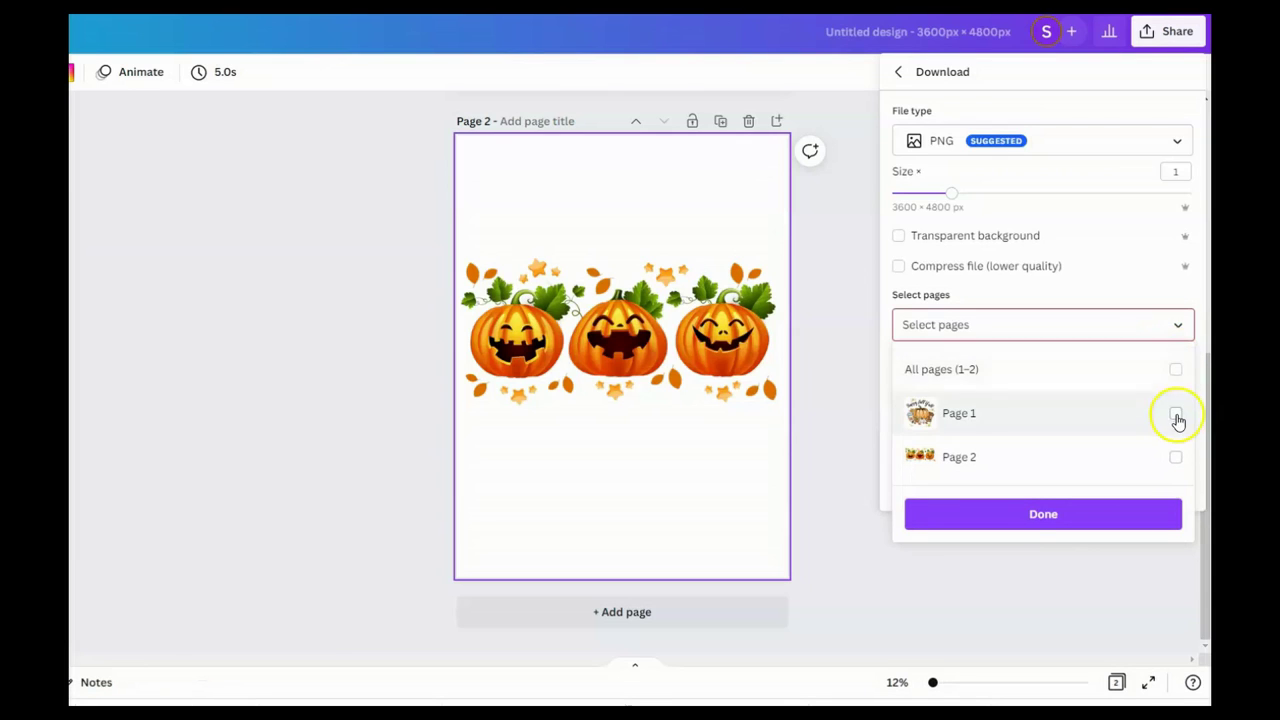
pyautogui.click(1176, 416)
pyautogui.click(892, 240)
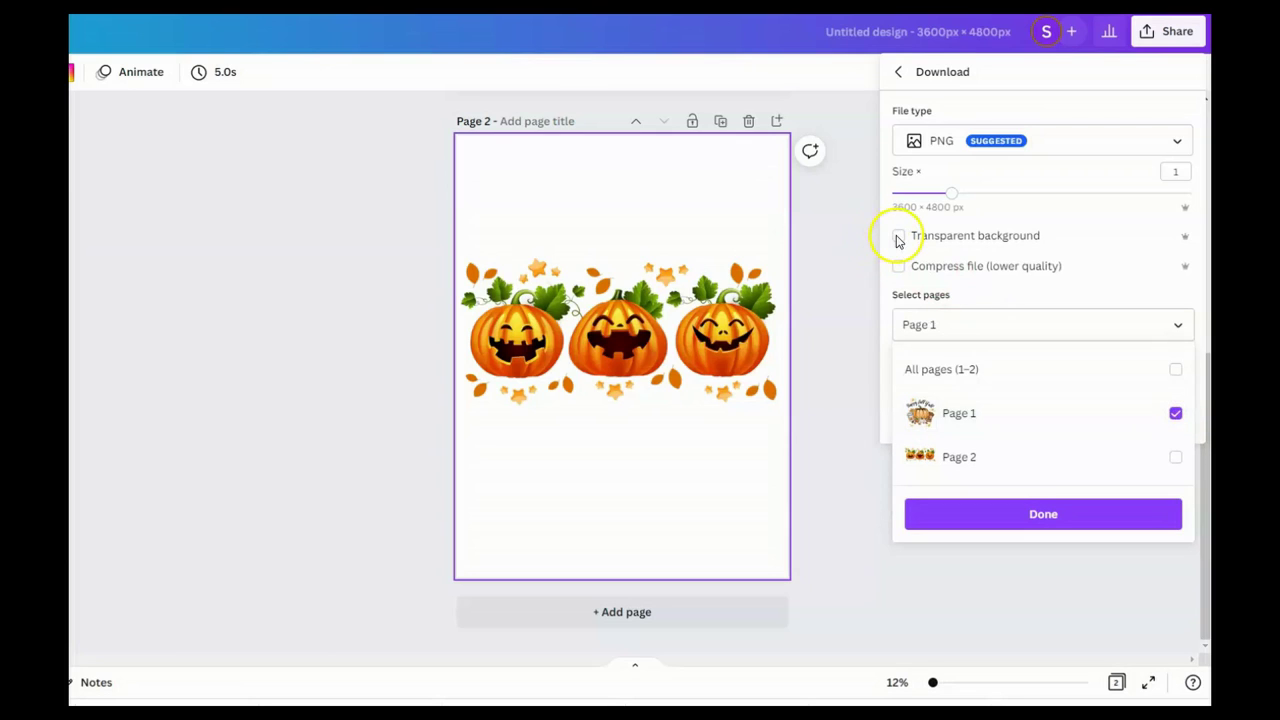